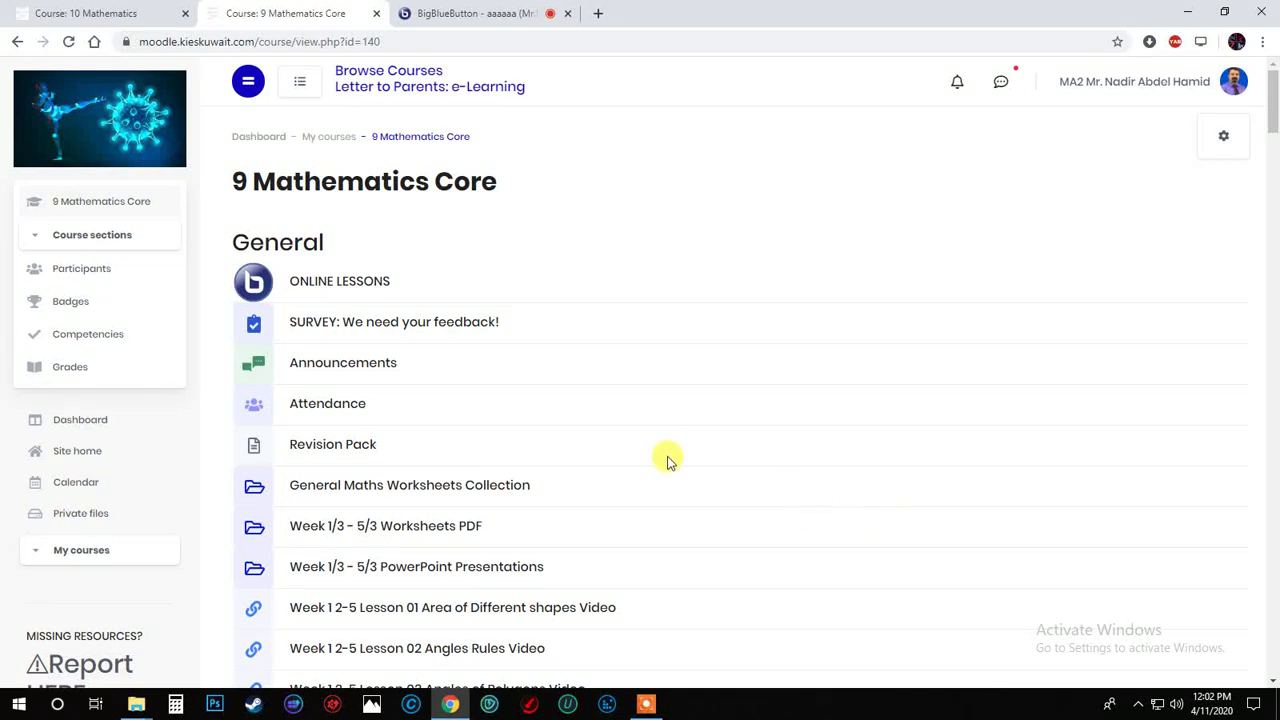
Open the ONLINE LESSONS activity, keep the current group's room selected, and open its gear menu
click(340, 291)
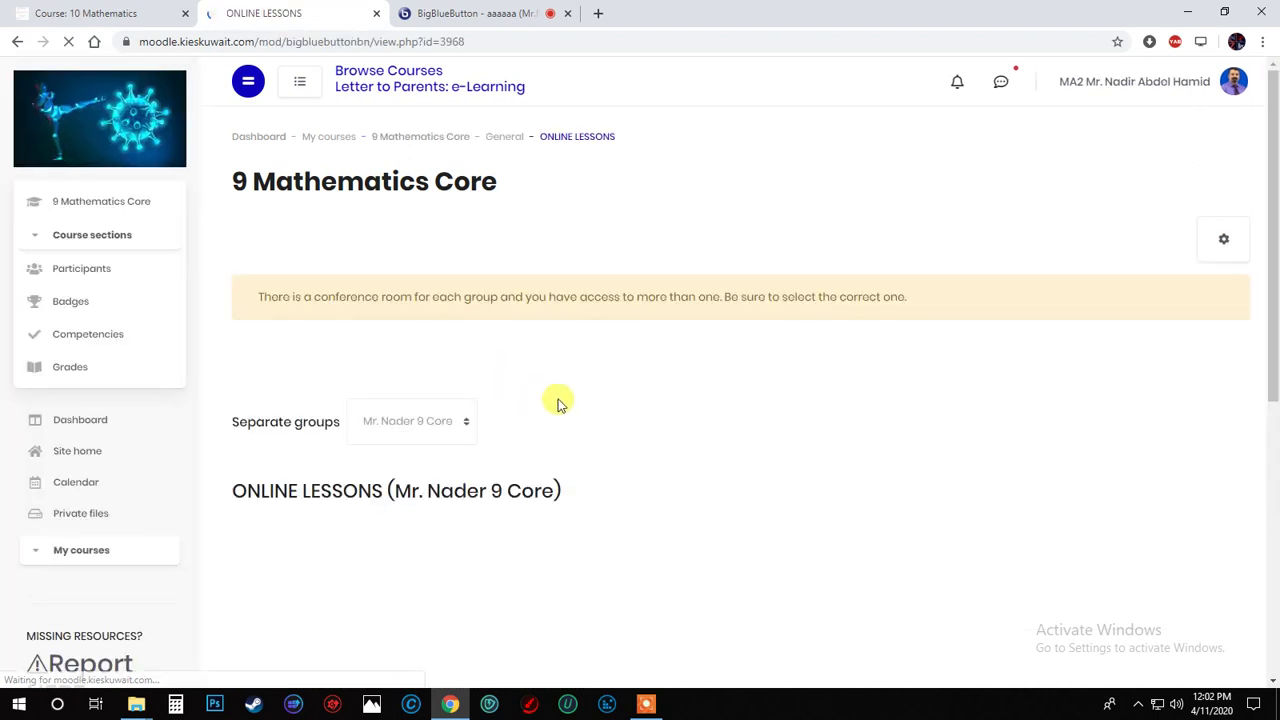
click(420, 428)
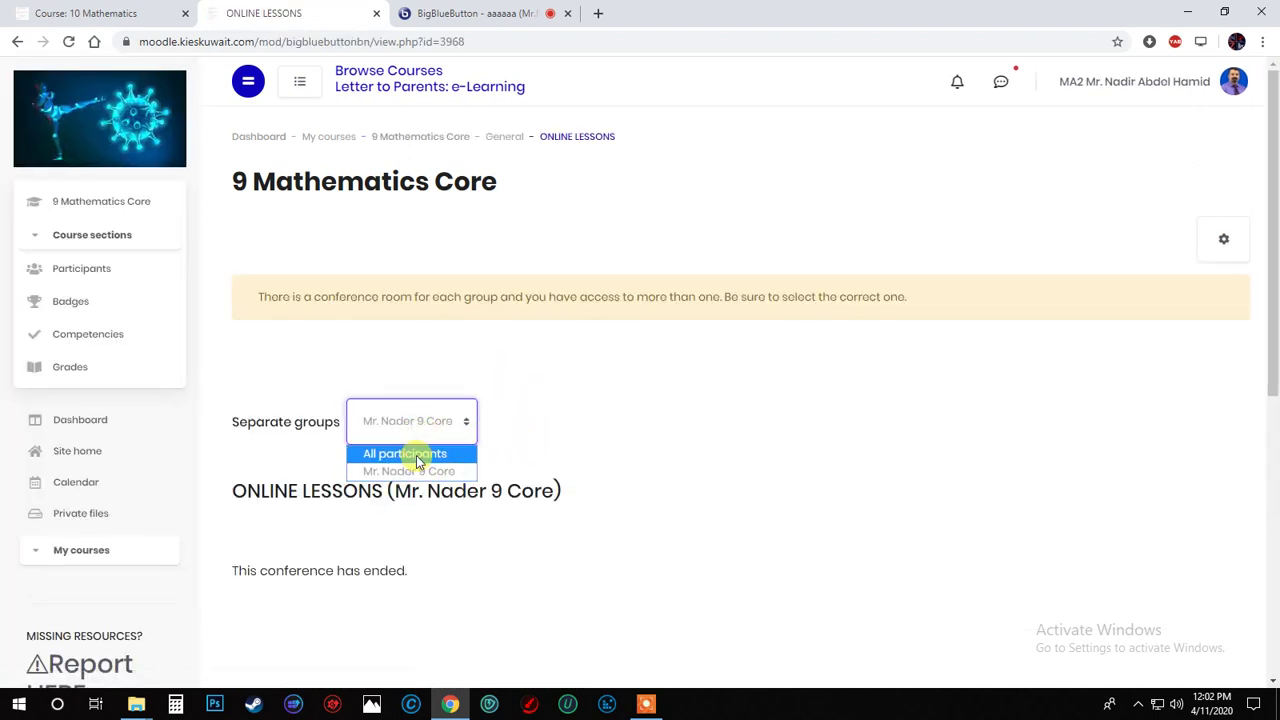
click(414, 470)
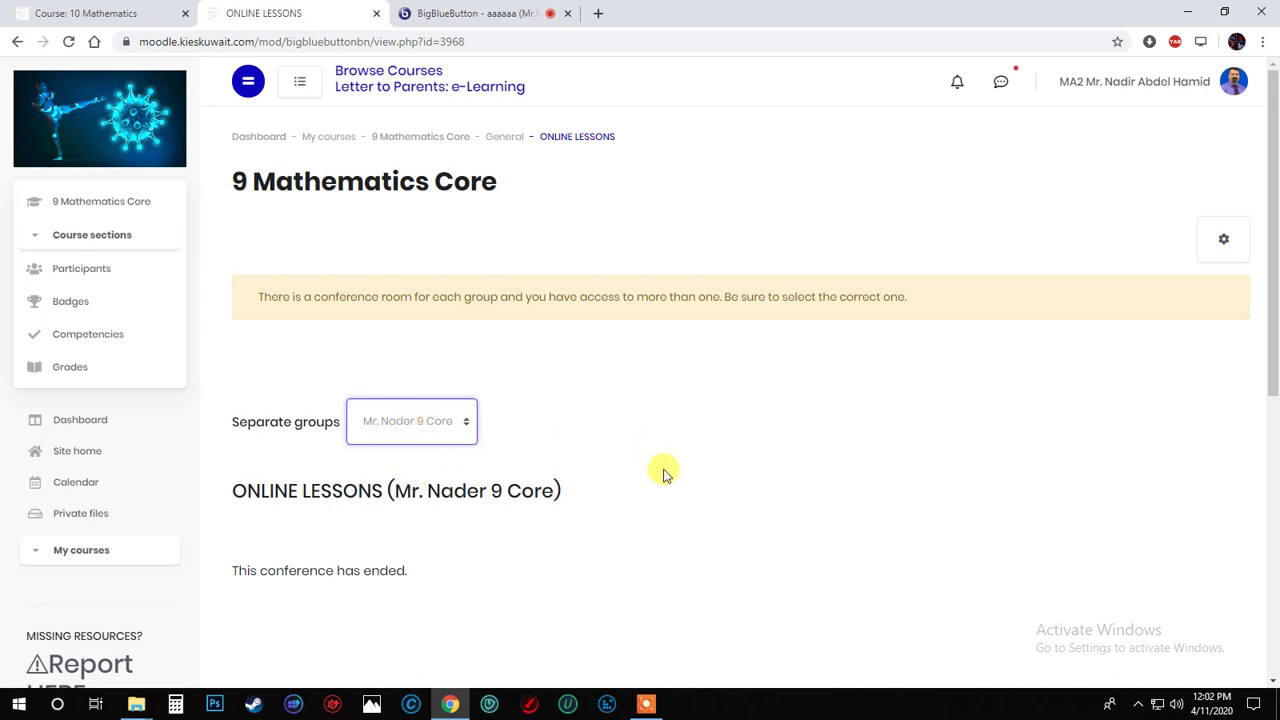
click(1225, 243)
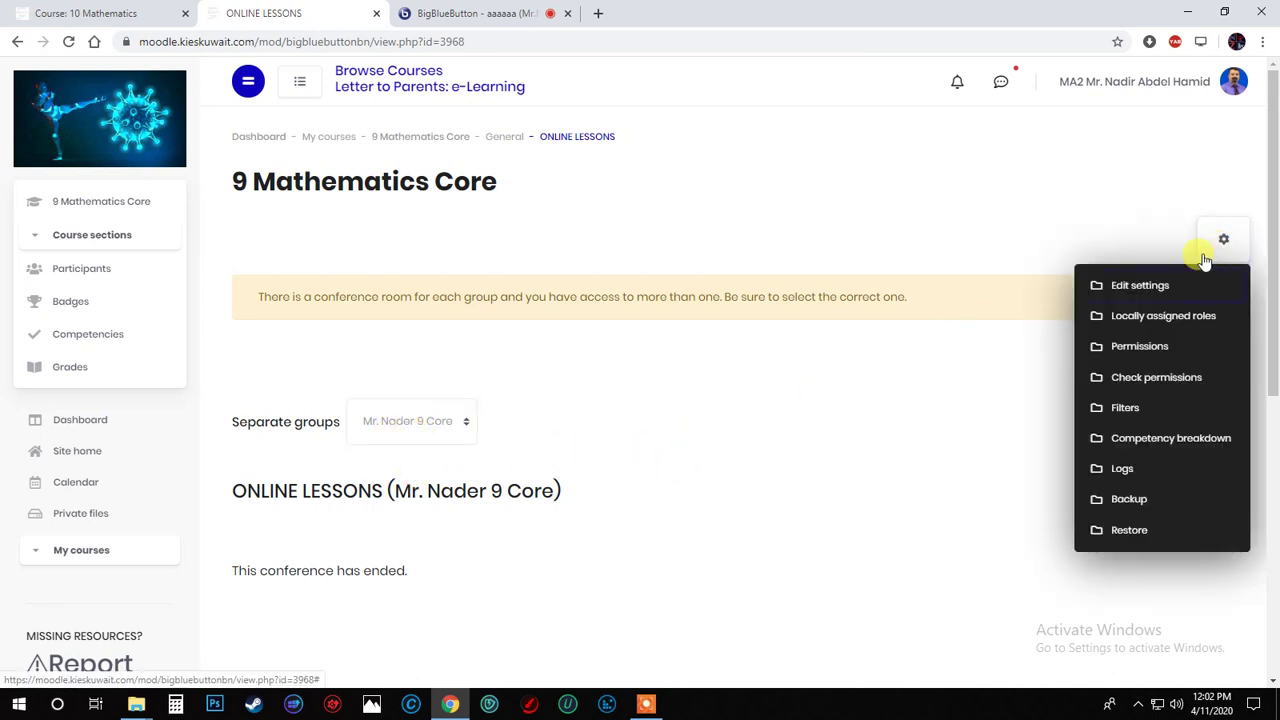
Open the activity's edit settings and scroll down to the session schedule
click(1170, 287)
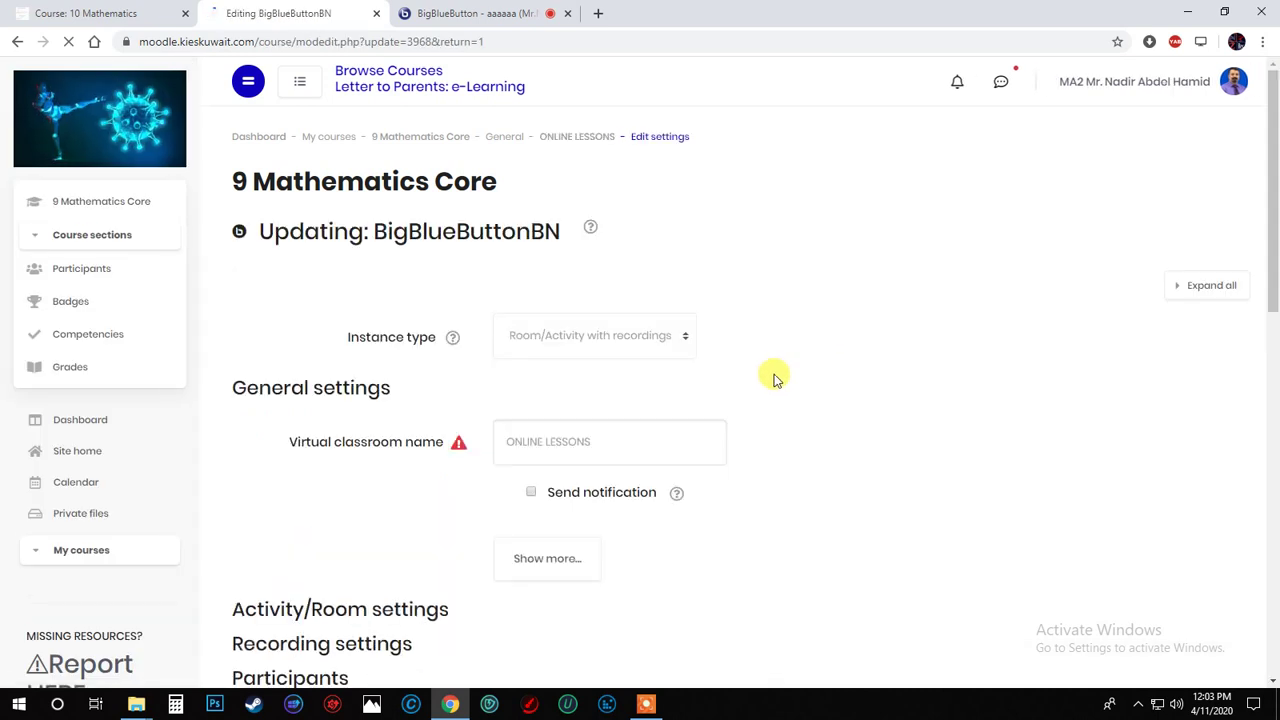
scroll(765, 408, down, 1)
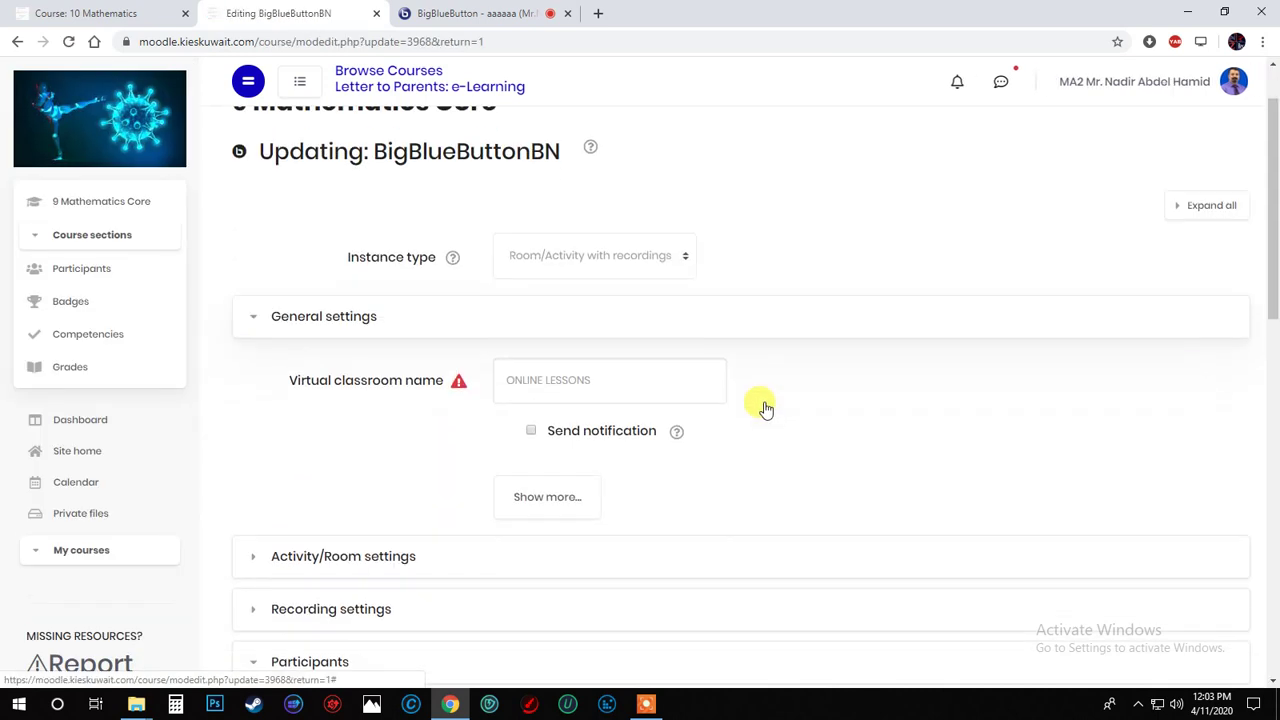
click(611, 389)
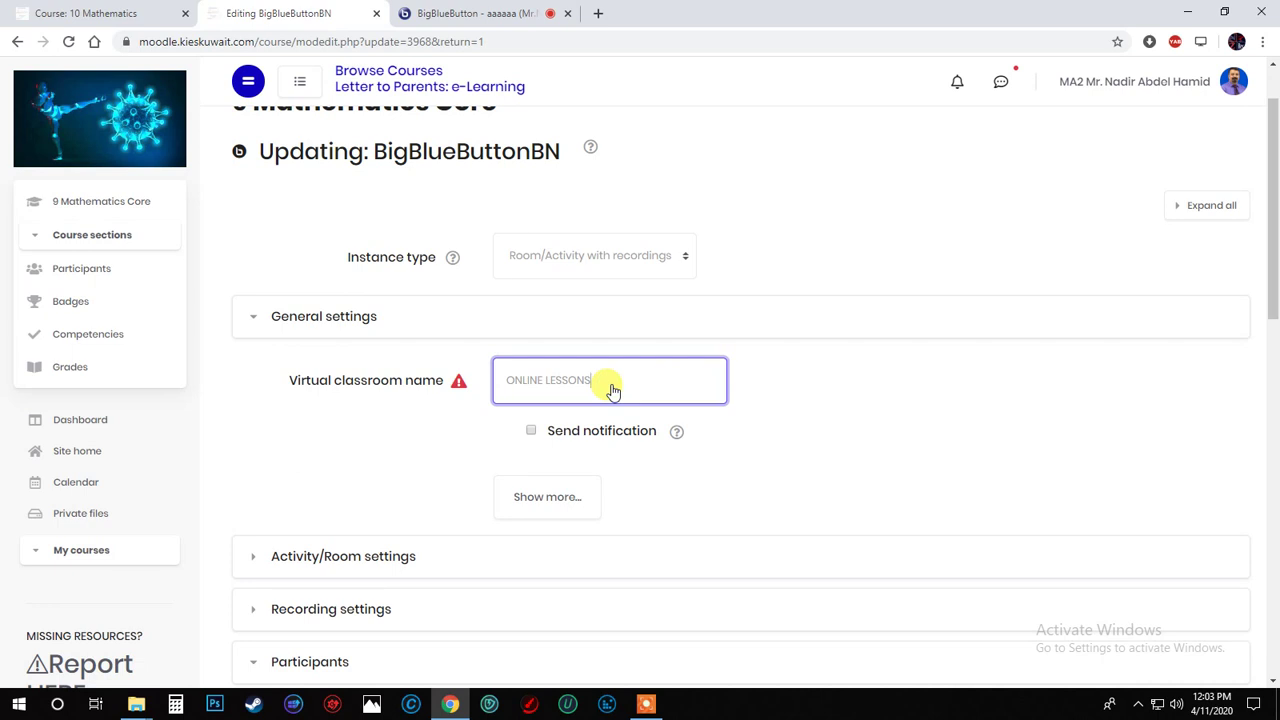
scroll(534, 246, down, 2)
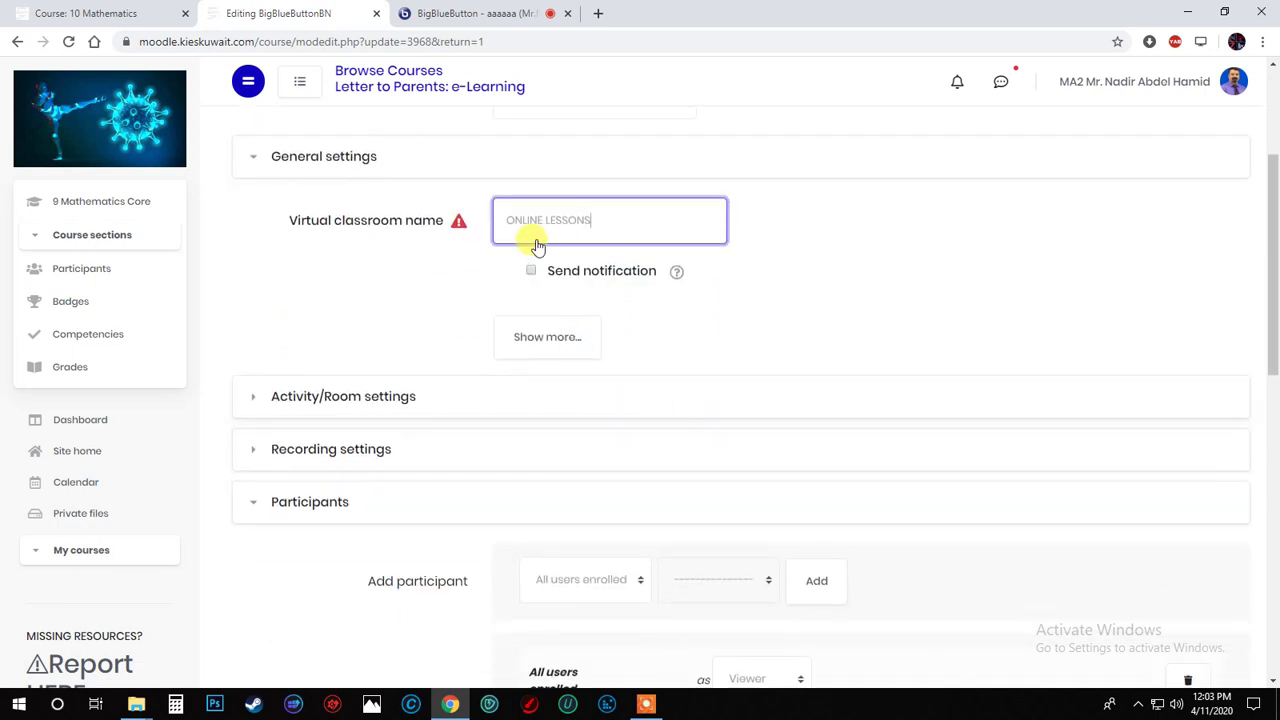
scroll(696, 413, down, 2)
scroll(696, 413, down, 4)
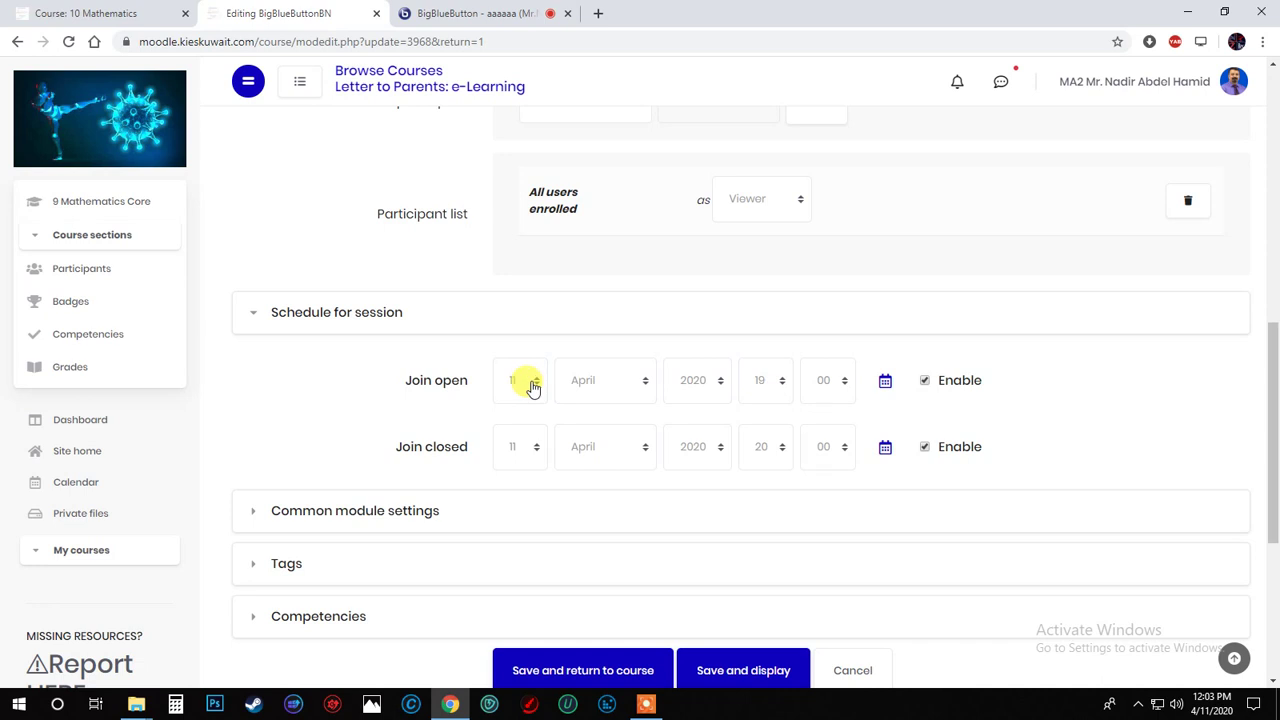
Set Join open to 22:00 and Join closed to 23:00, then save and display
click(770, 382)
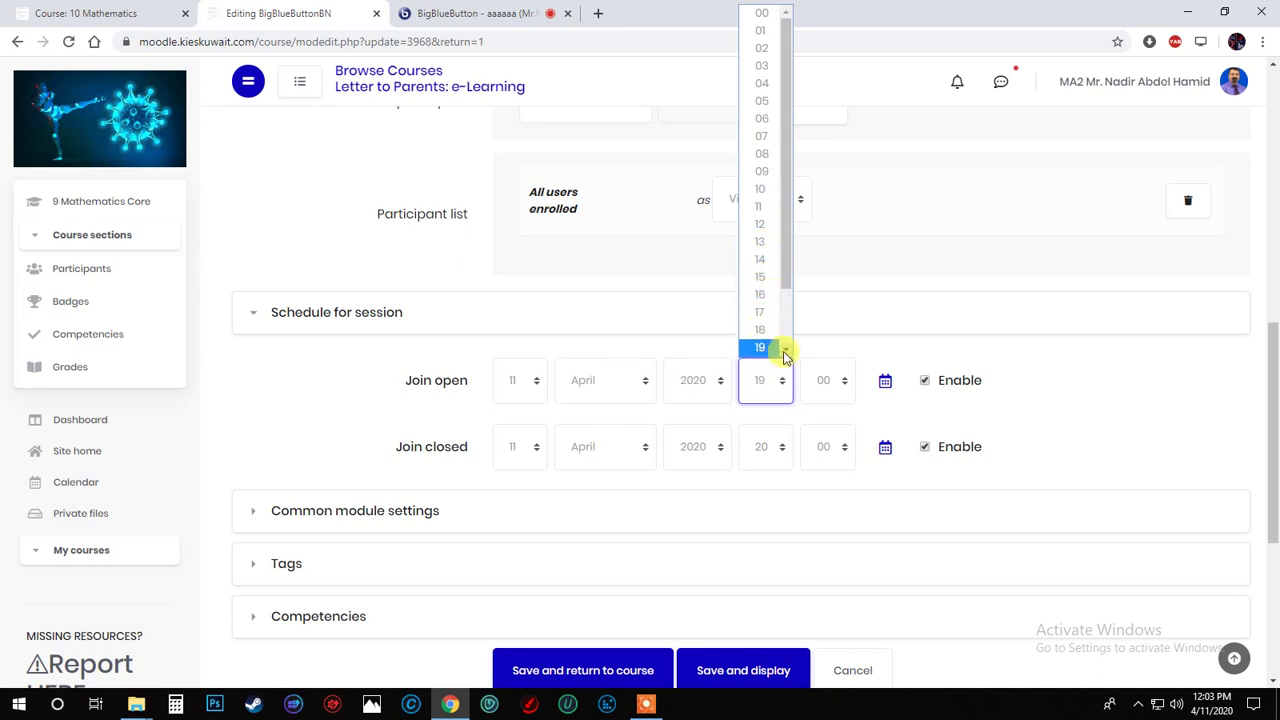
click(786, 350)
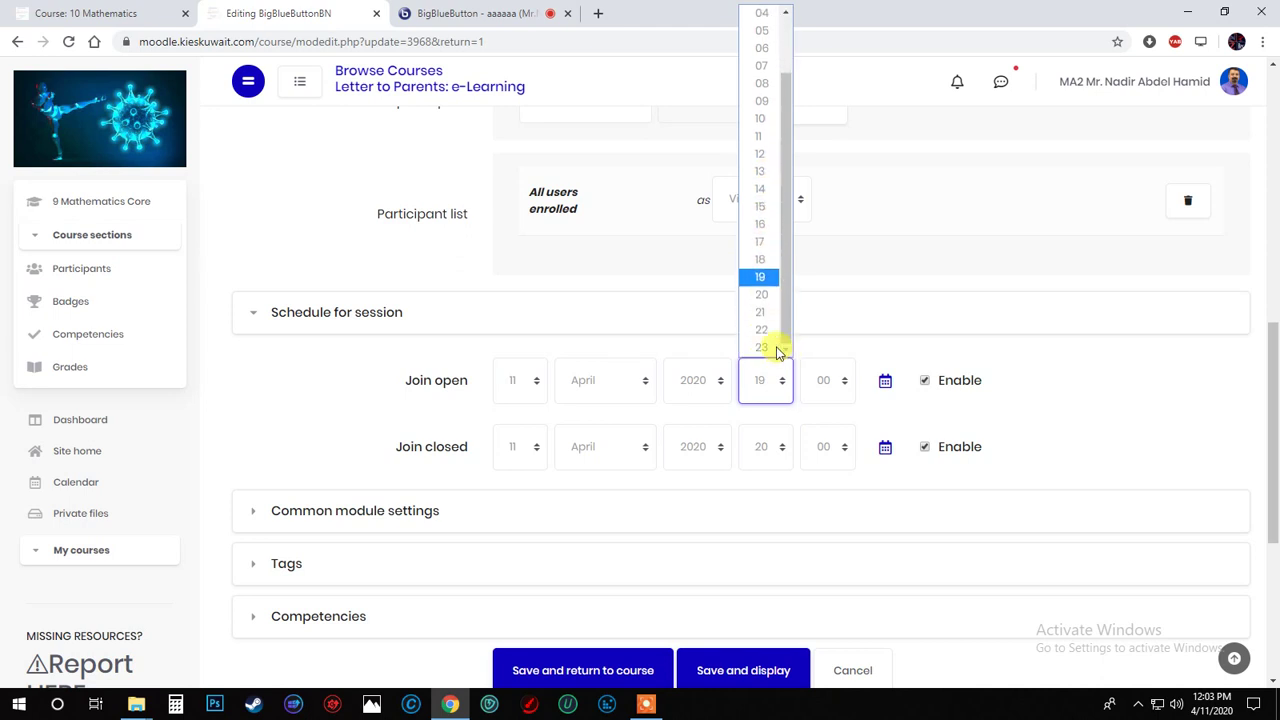
click(765, 337)
click(785, 452)
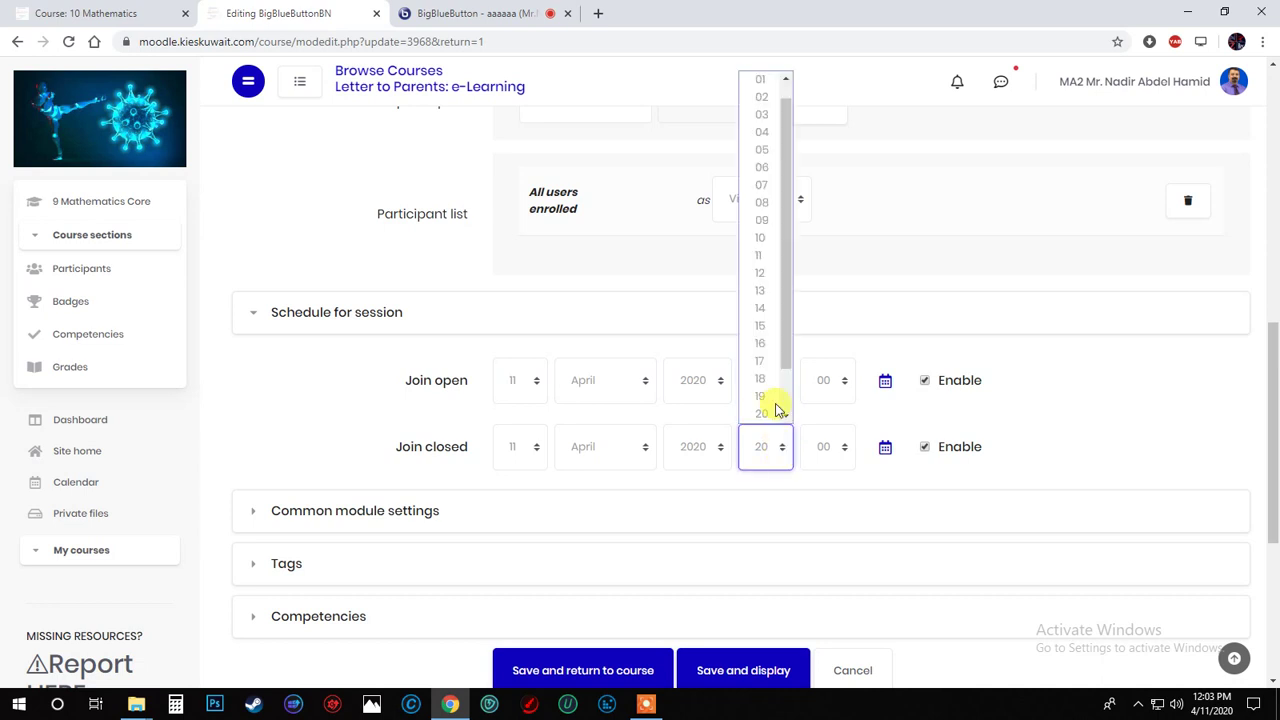
click(782, 392)
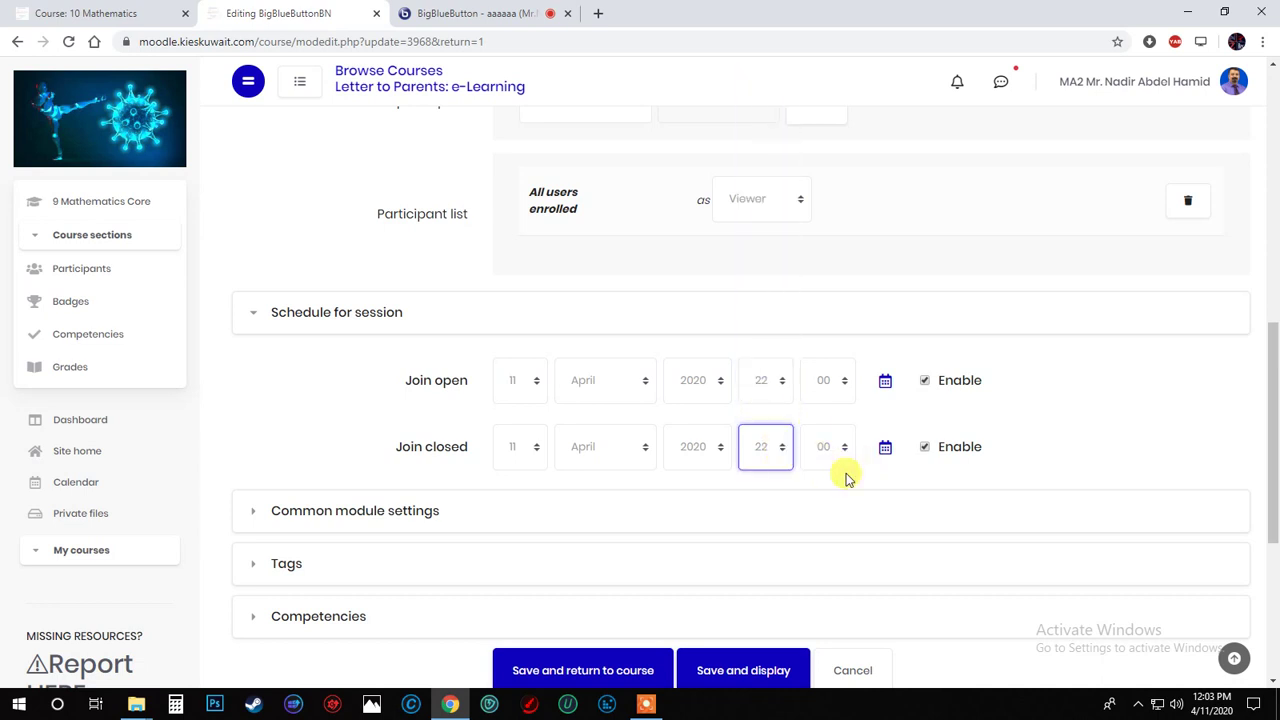
click(785, 452)
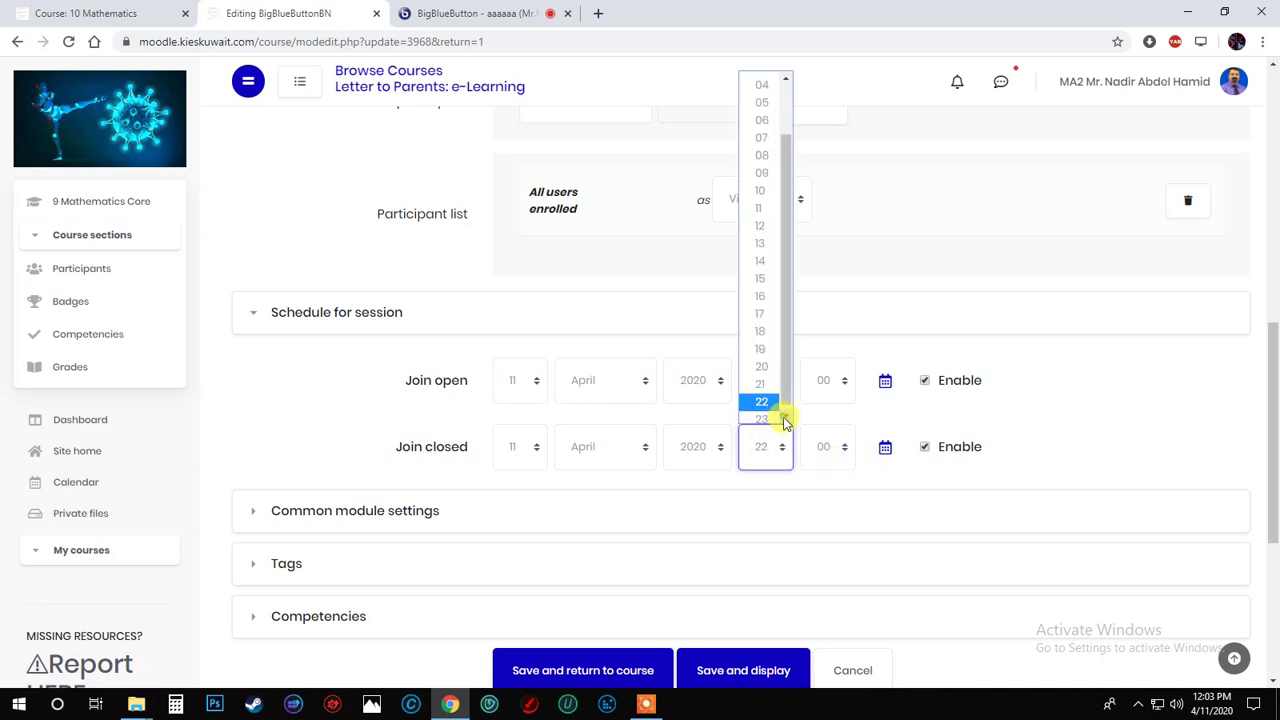
click(772, 404)
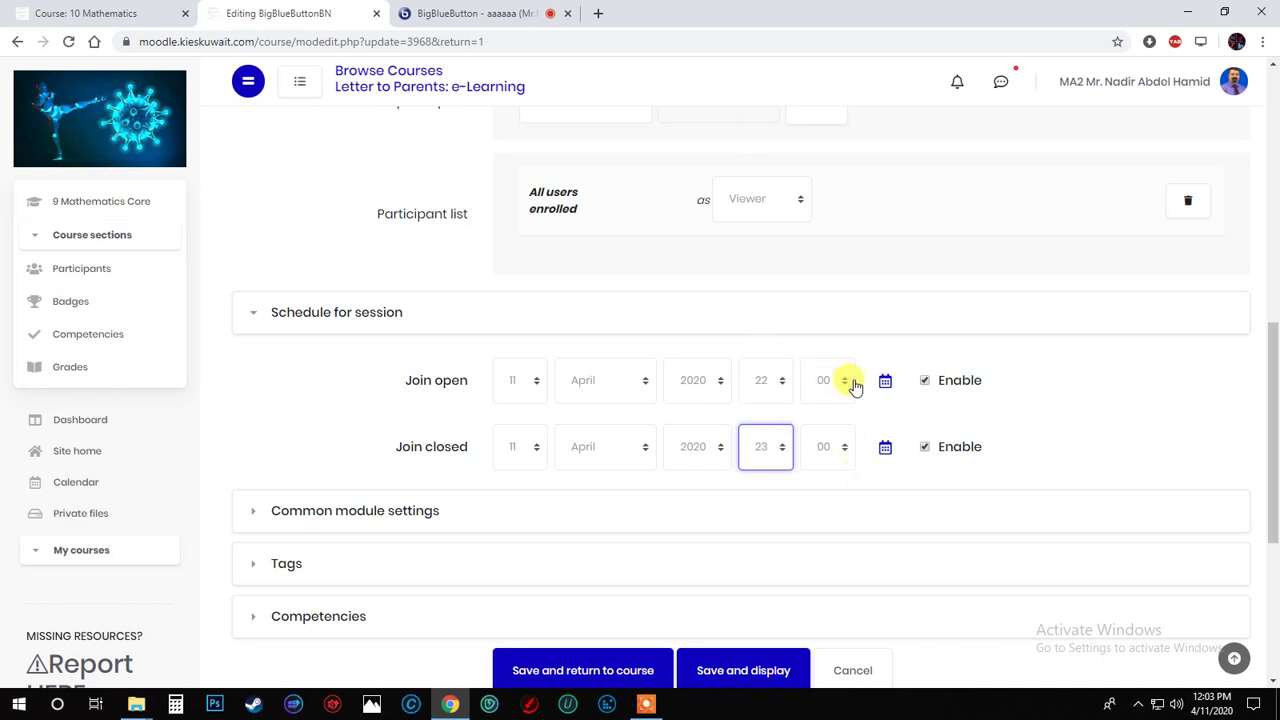
scroll(590, 510, down, 1)
click(726, 591)
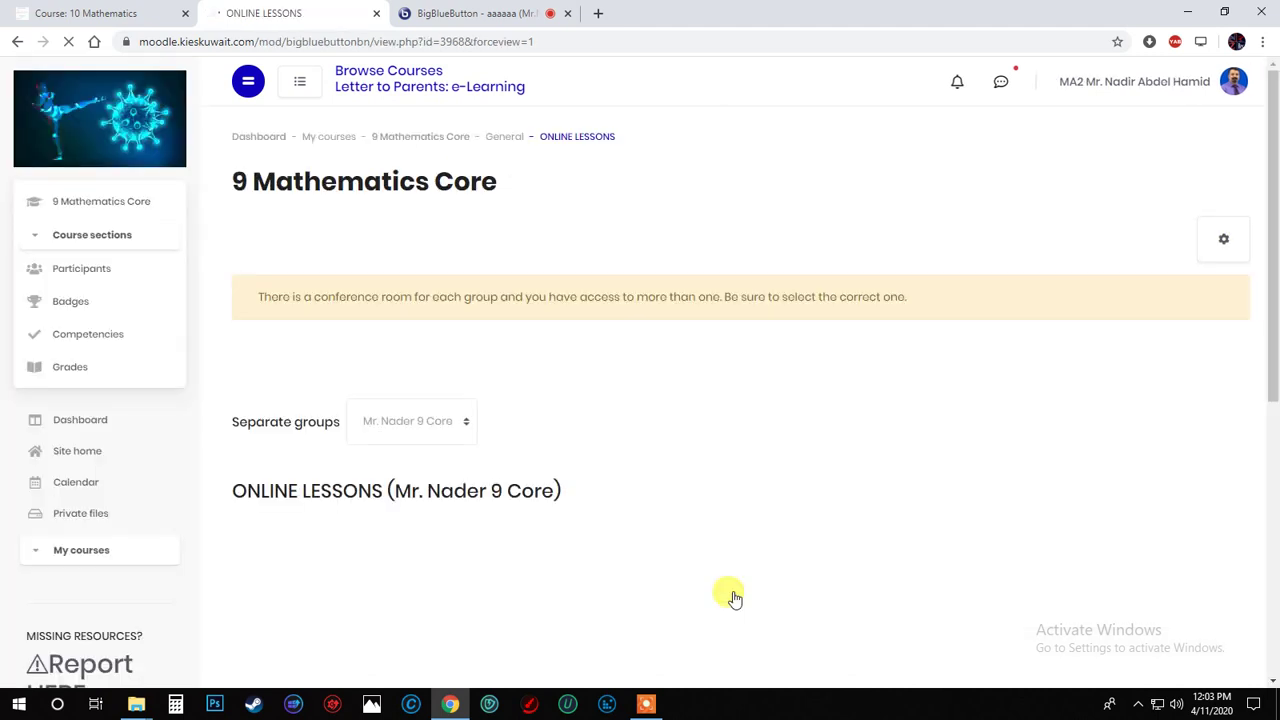
Scroll down the ONLINE LESSONS page to reach the Join session button
scroll(737, 586, down, 3)
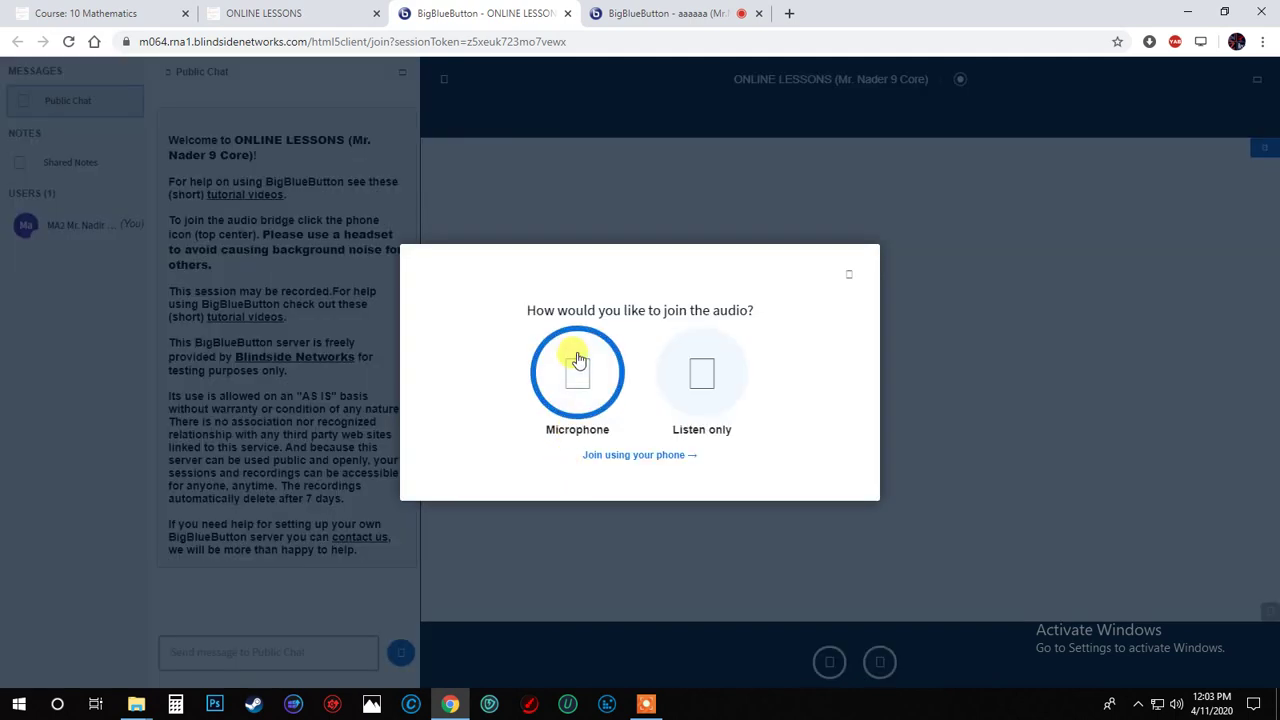
Join audio by Microphone, allow browser microphone access, and confirm the echo test with Yes
click(577, 365)
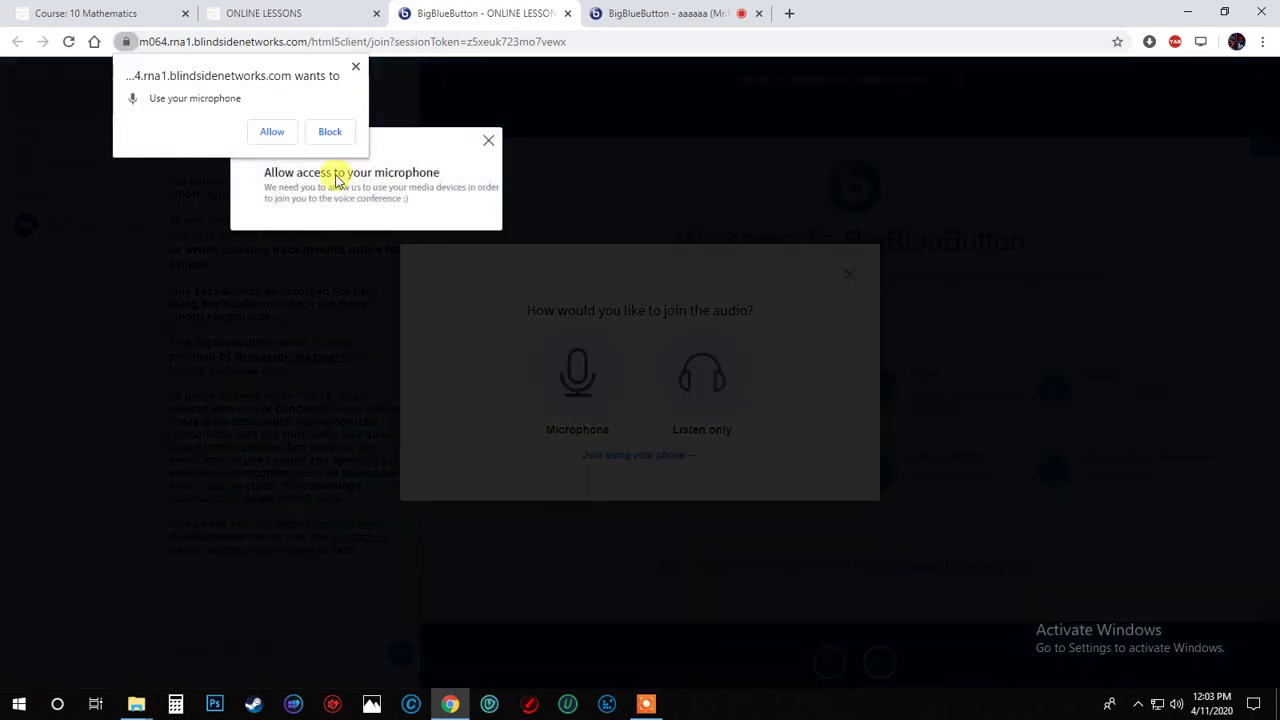
click(272, 131)
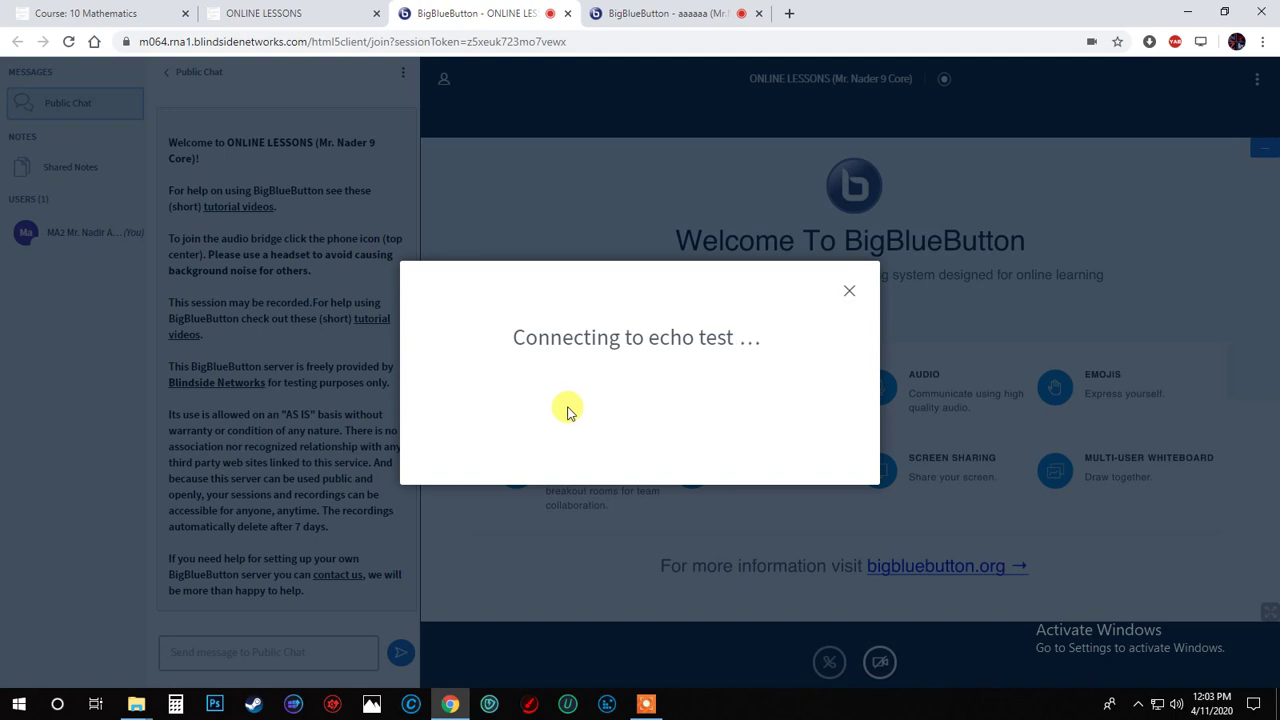
click(563, 398)
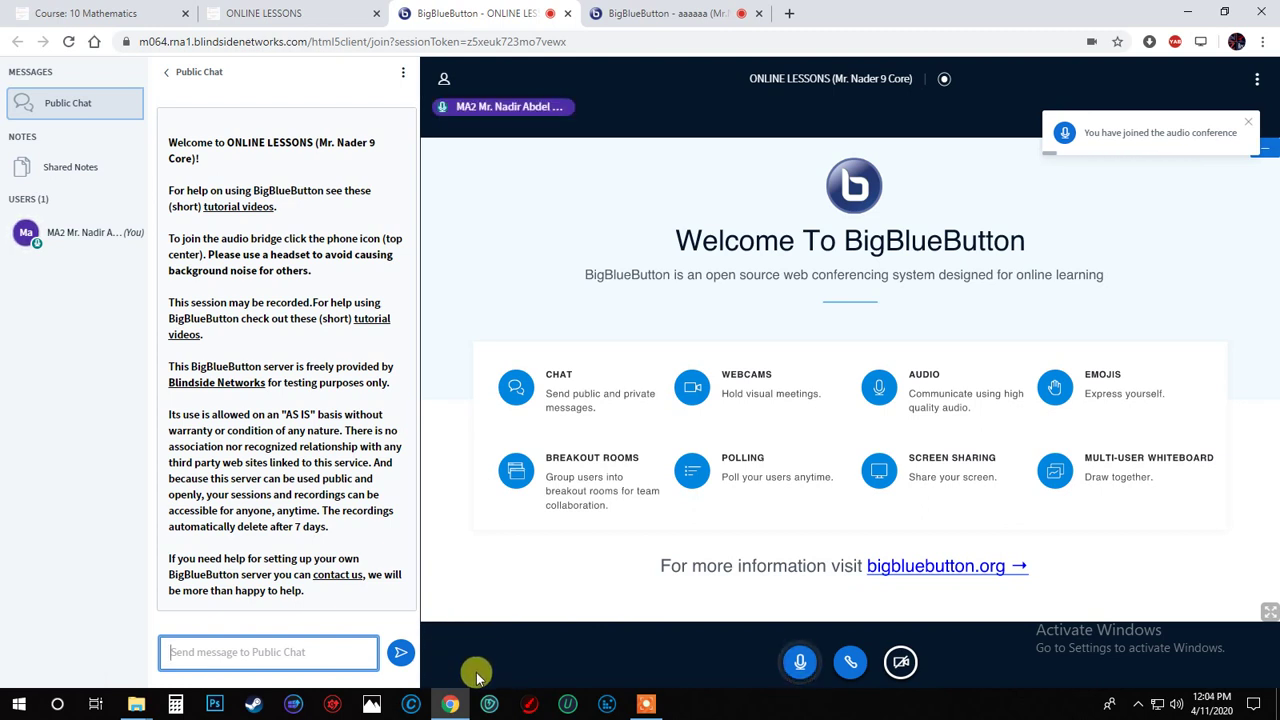
In the aaaaaa room, review the + Actions menu and Manage users options, then switch session tabs
click(640, 15)
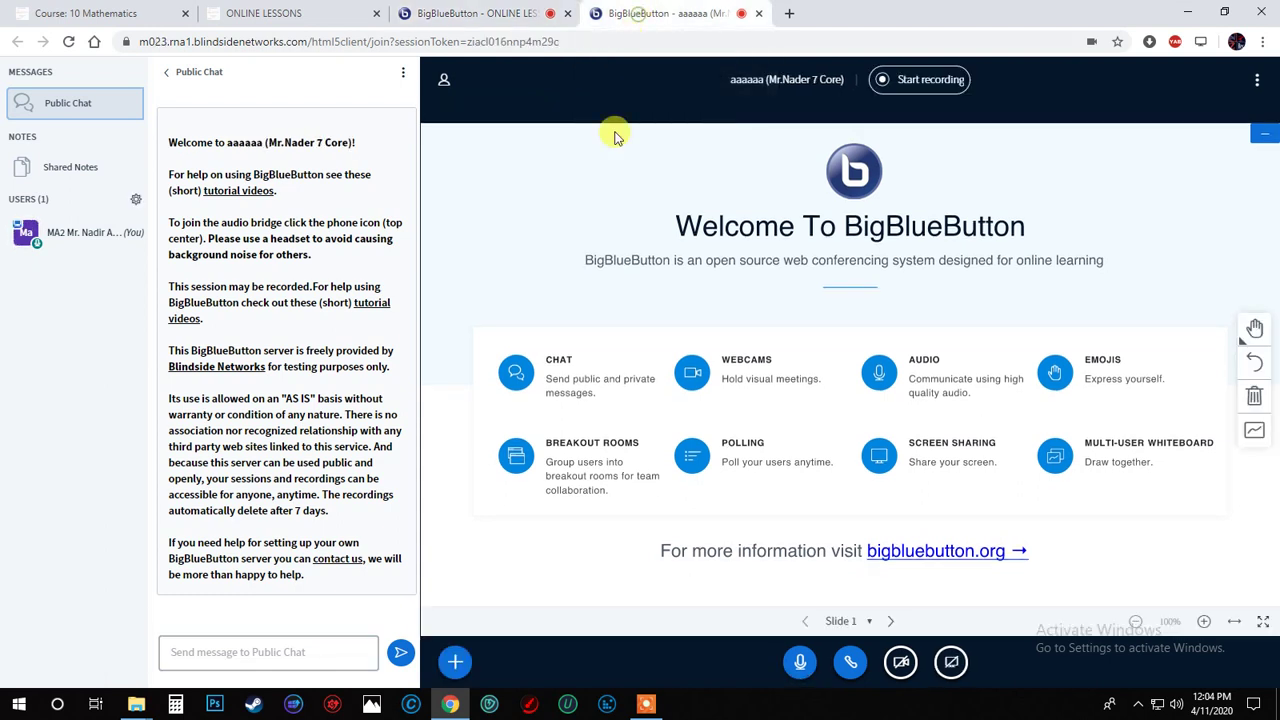
click(453, 664)
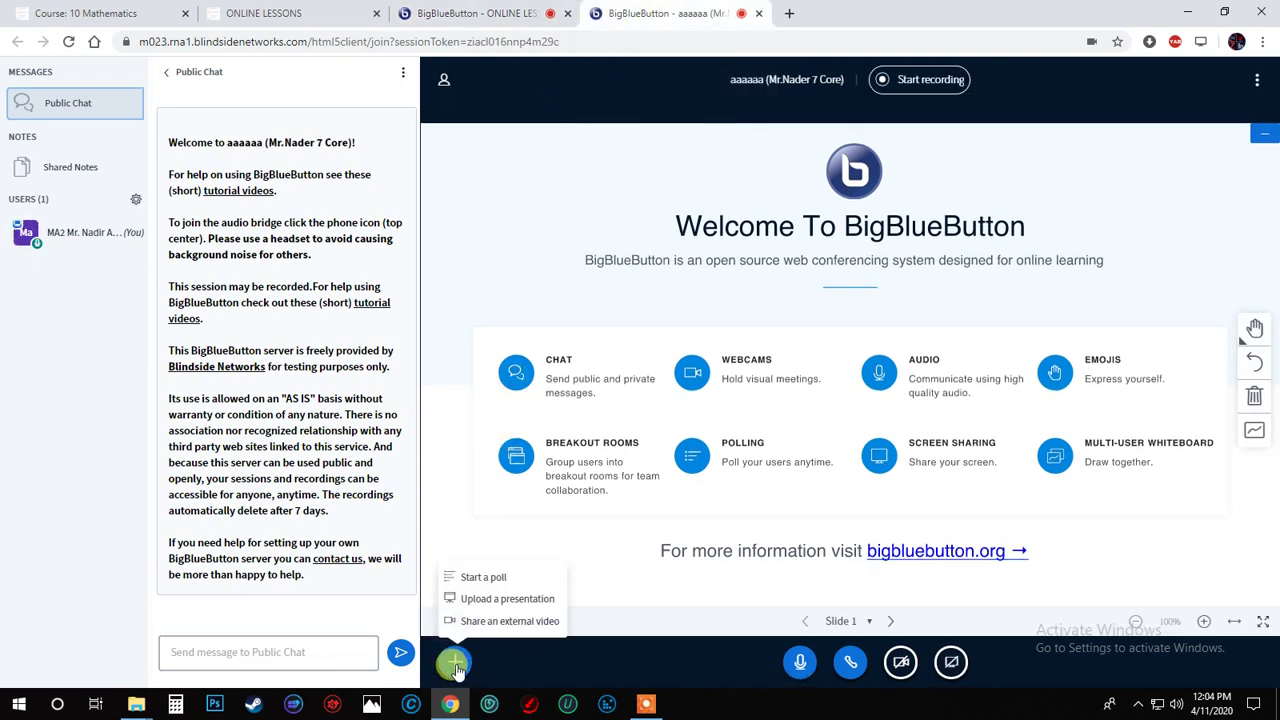
click(134, 202)
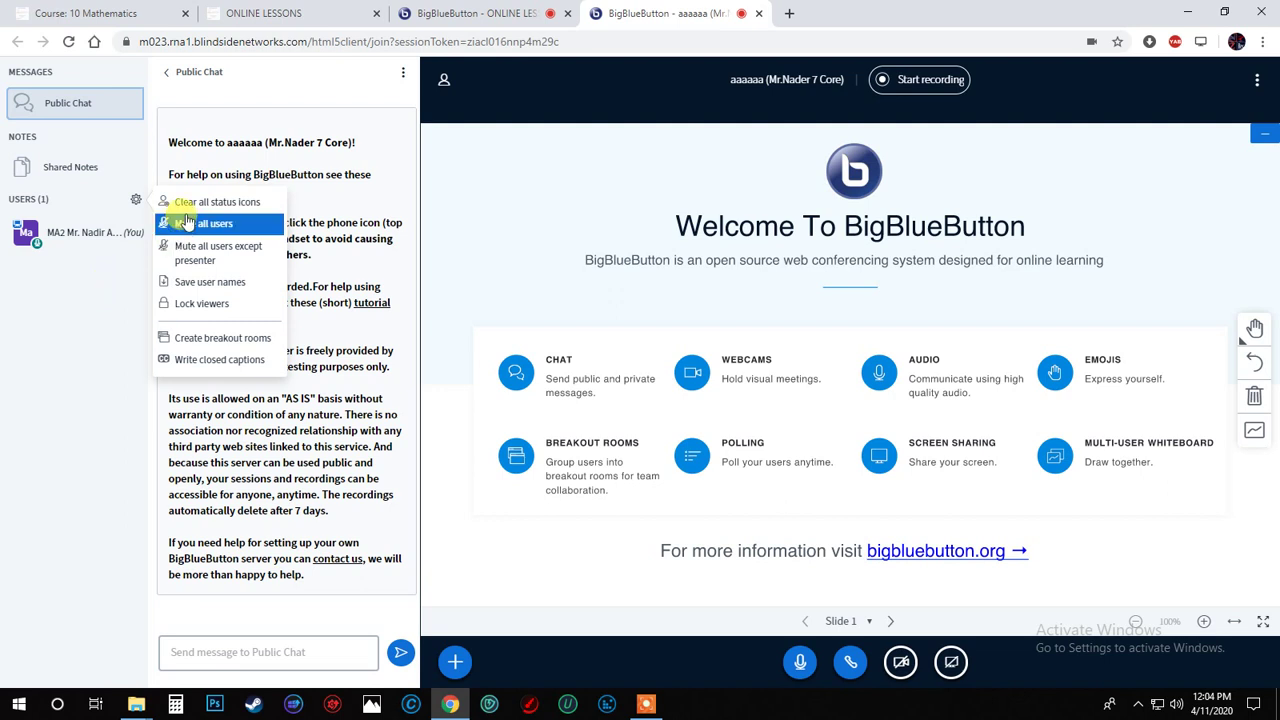
click(95, 290)
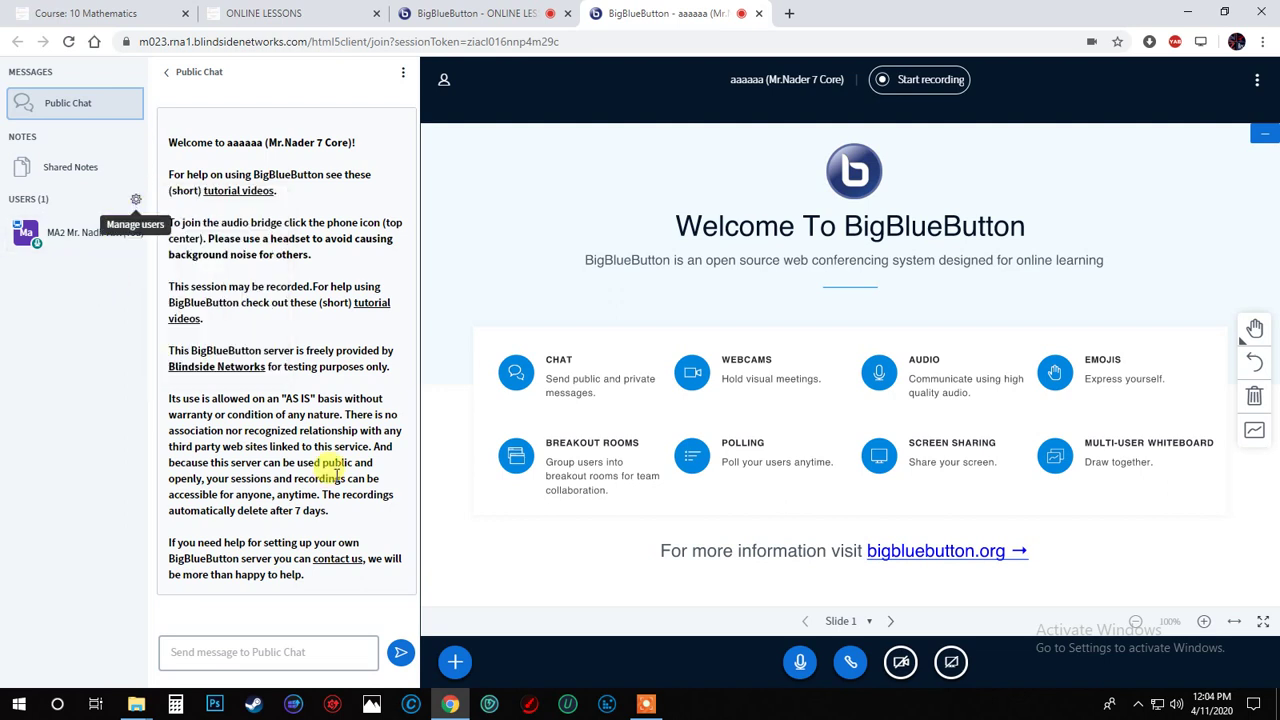
click(480, 13)
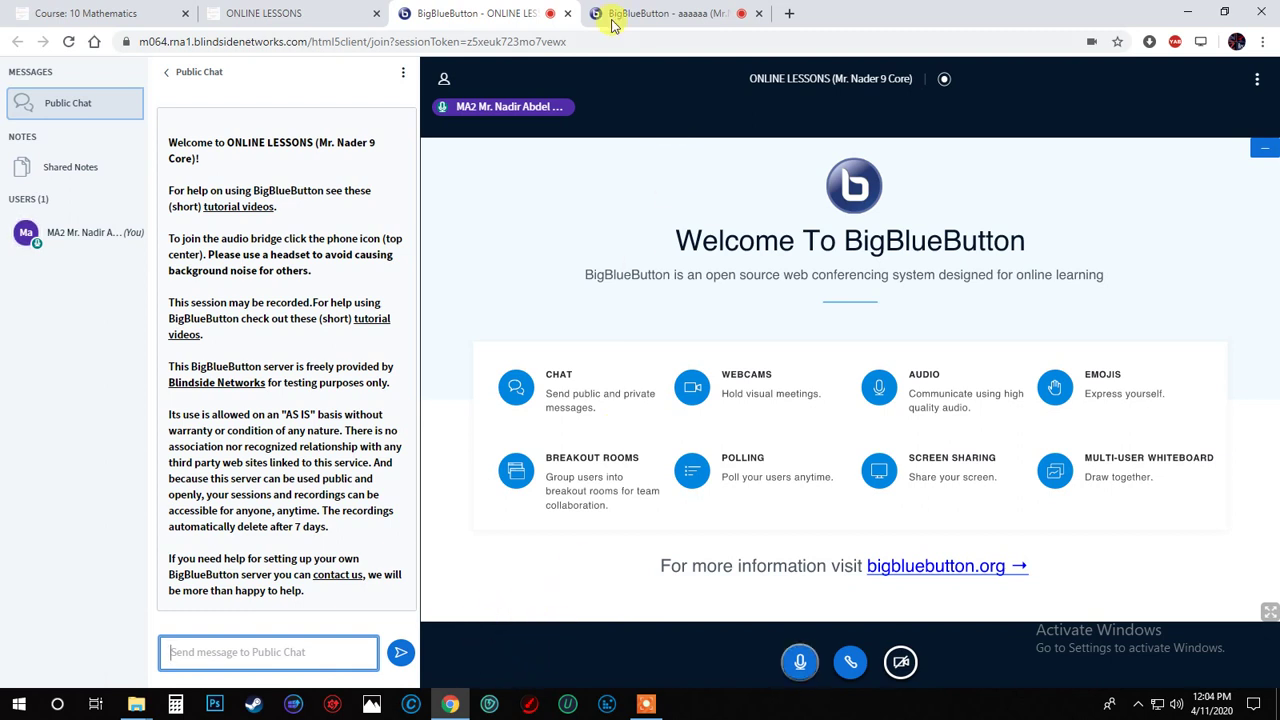
key(ctrl+Tab)
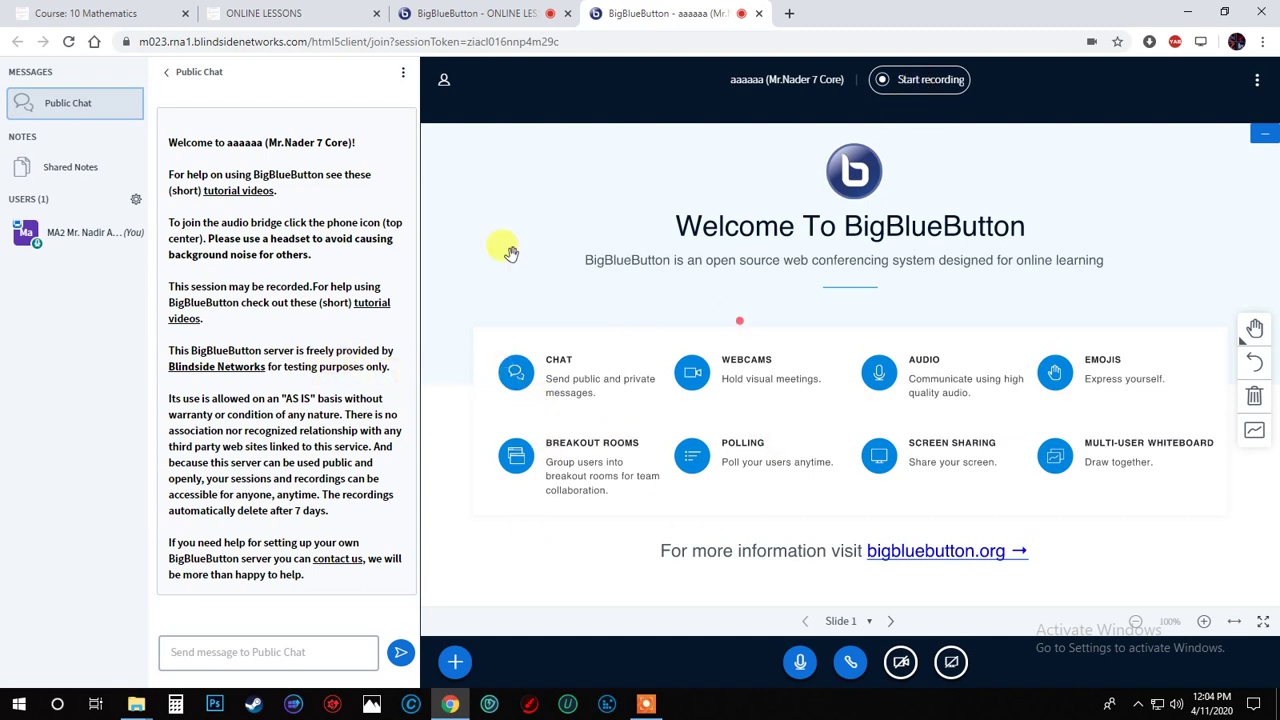
Return to the 10 Mathematics course, locate ONLINE LESSONS, and turn editing on from the gear menu
click(86, 13)
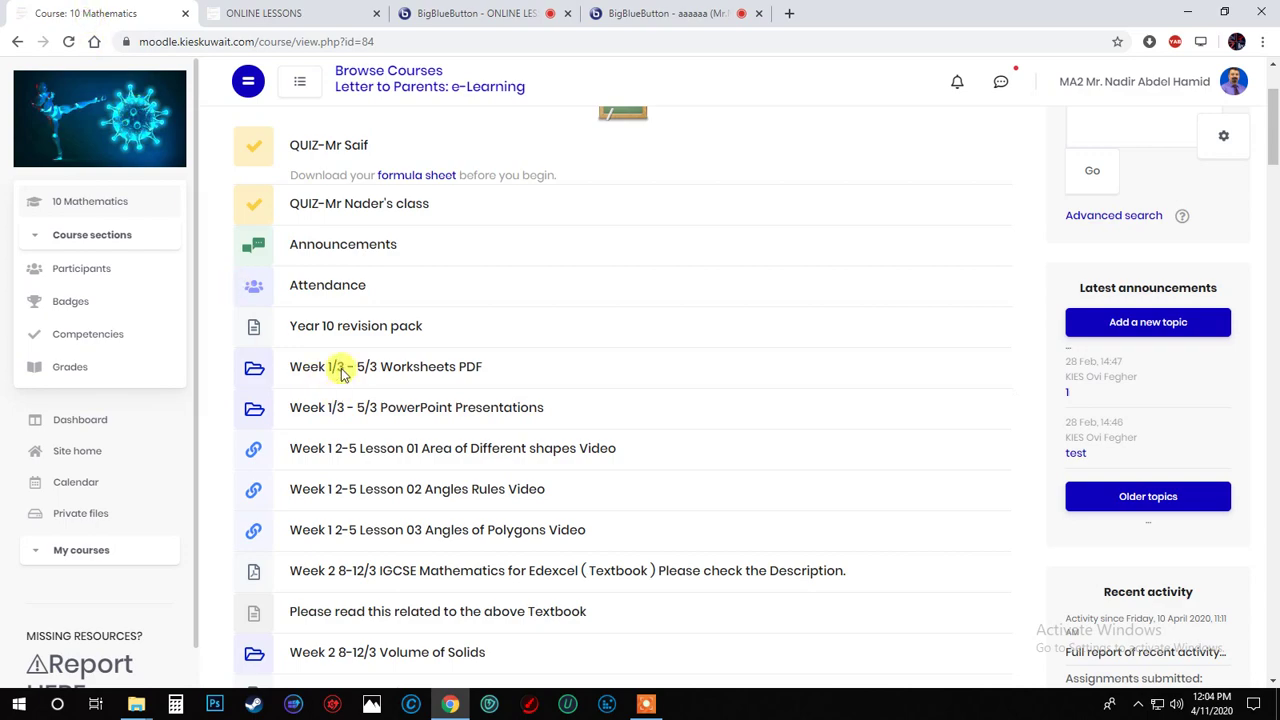
scroll(337, 340, up, 2)
scroll(335, 316, down, 3)
scroll(335, 316, up, 3)
scroll(335, 316, down, 5)
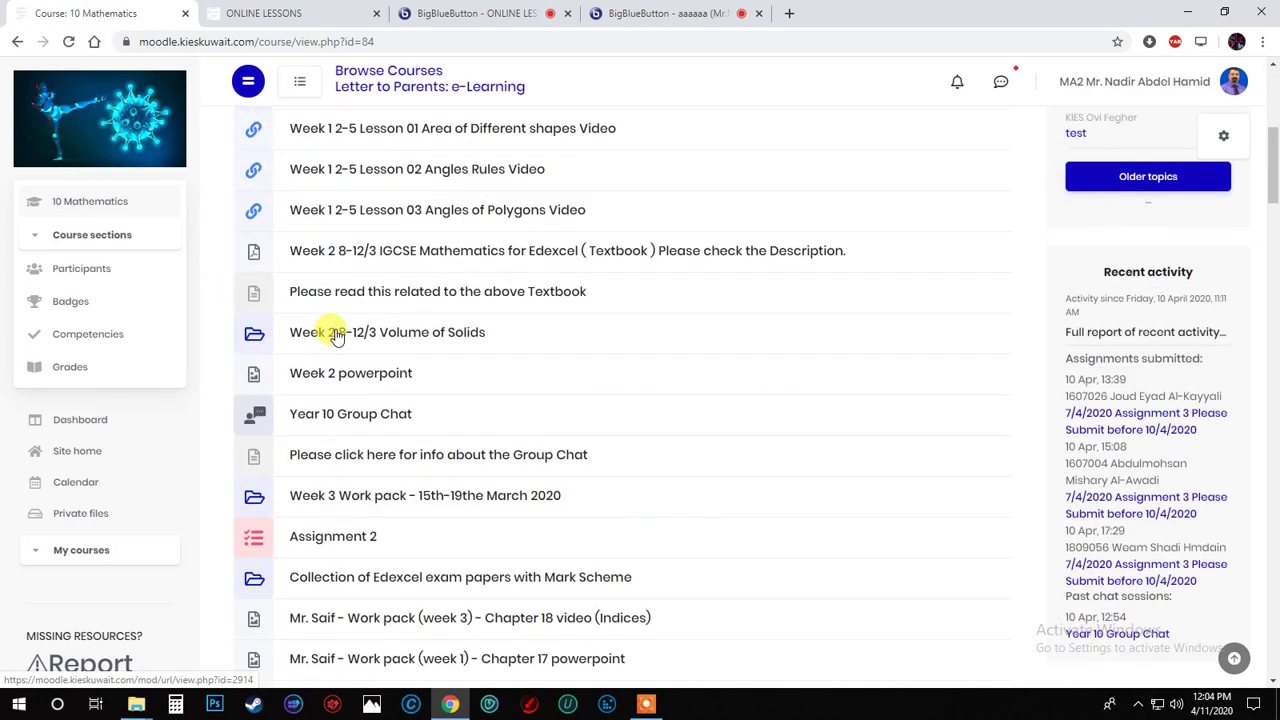
scroll(335, 330, down, 10)
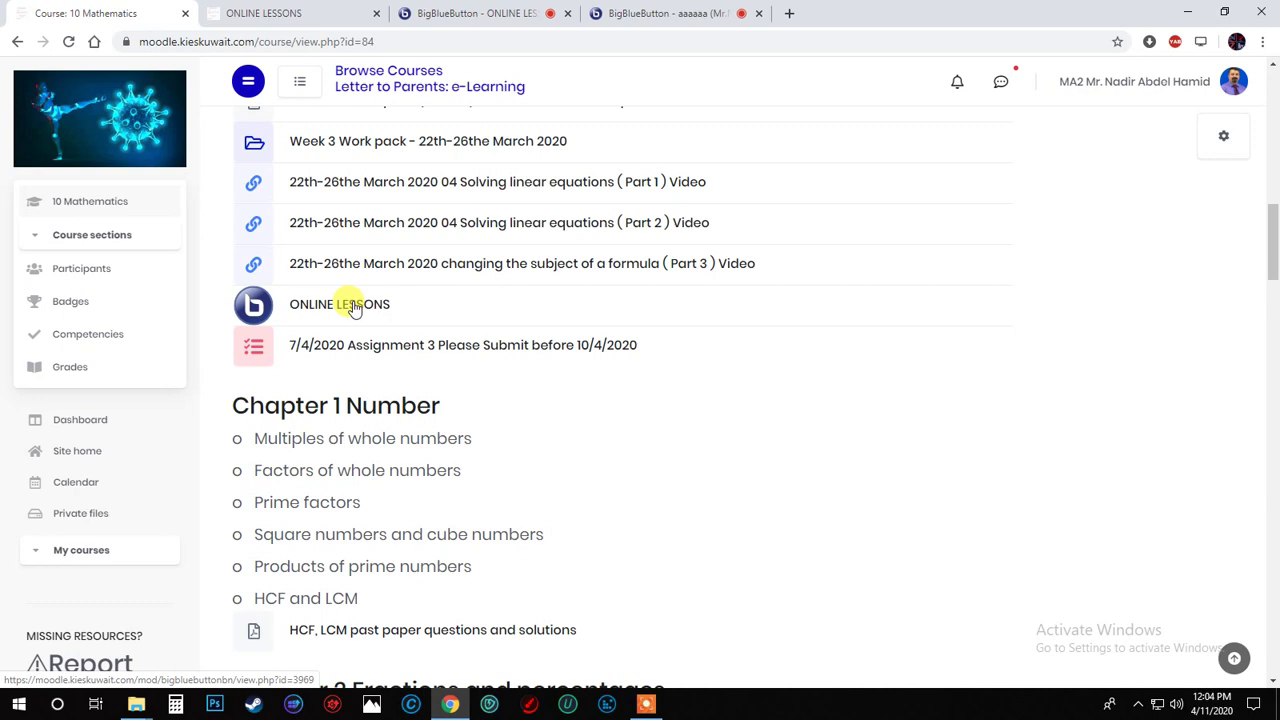
scroll(365, 314, up, 13)
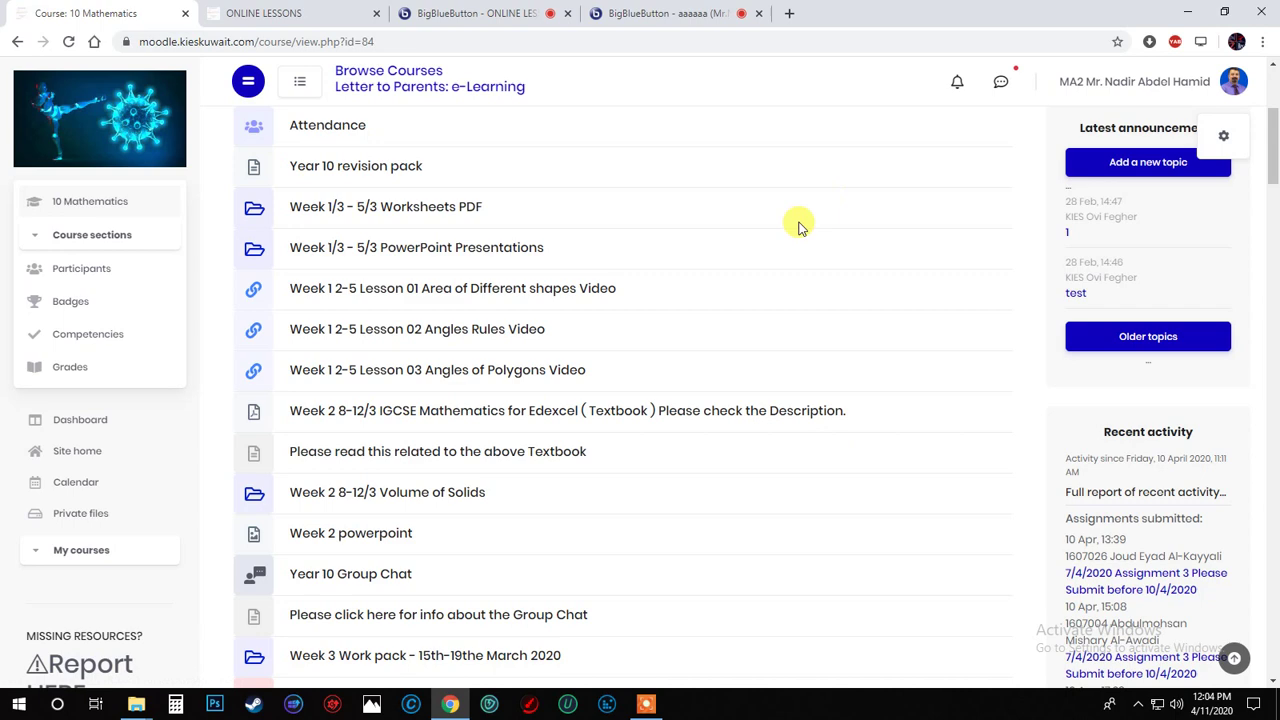
scroll(1080, 214, up, 4)
click(1214, 145)
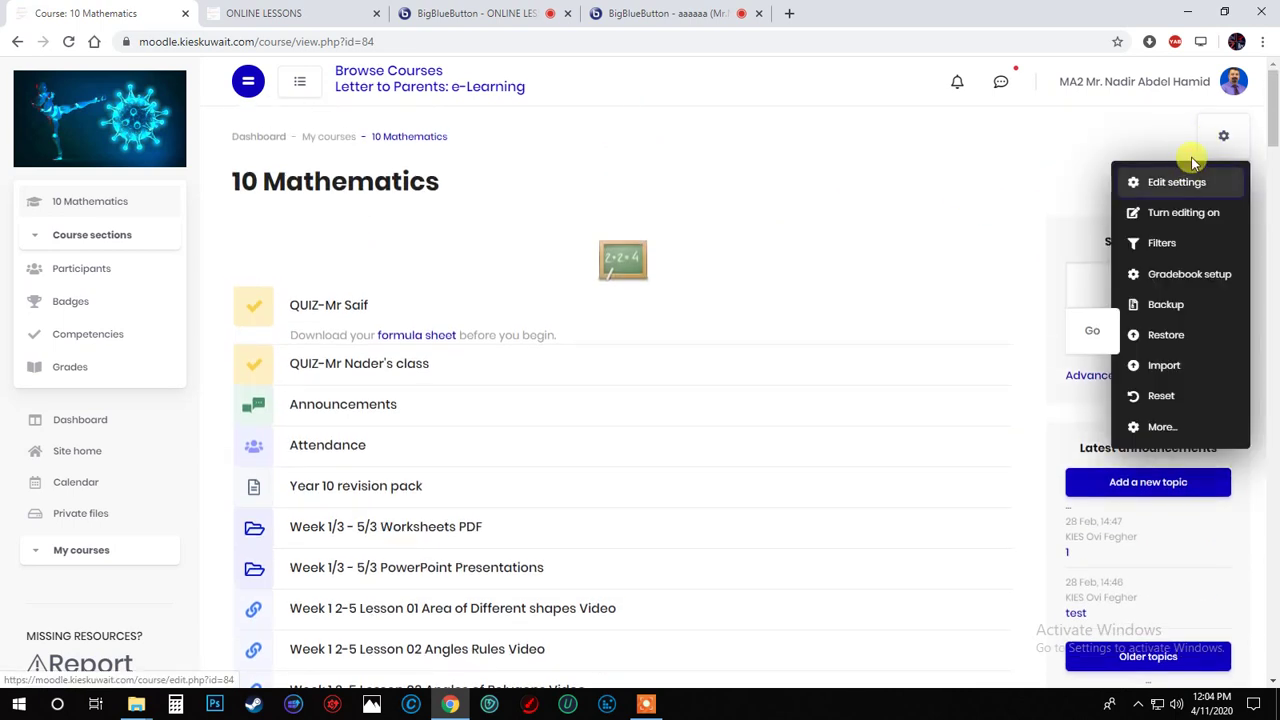
click(1186, 212)
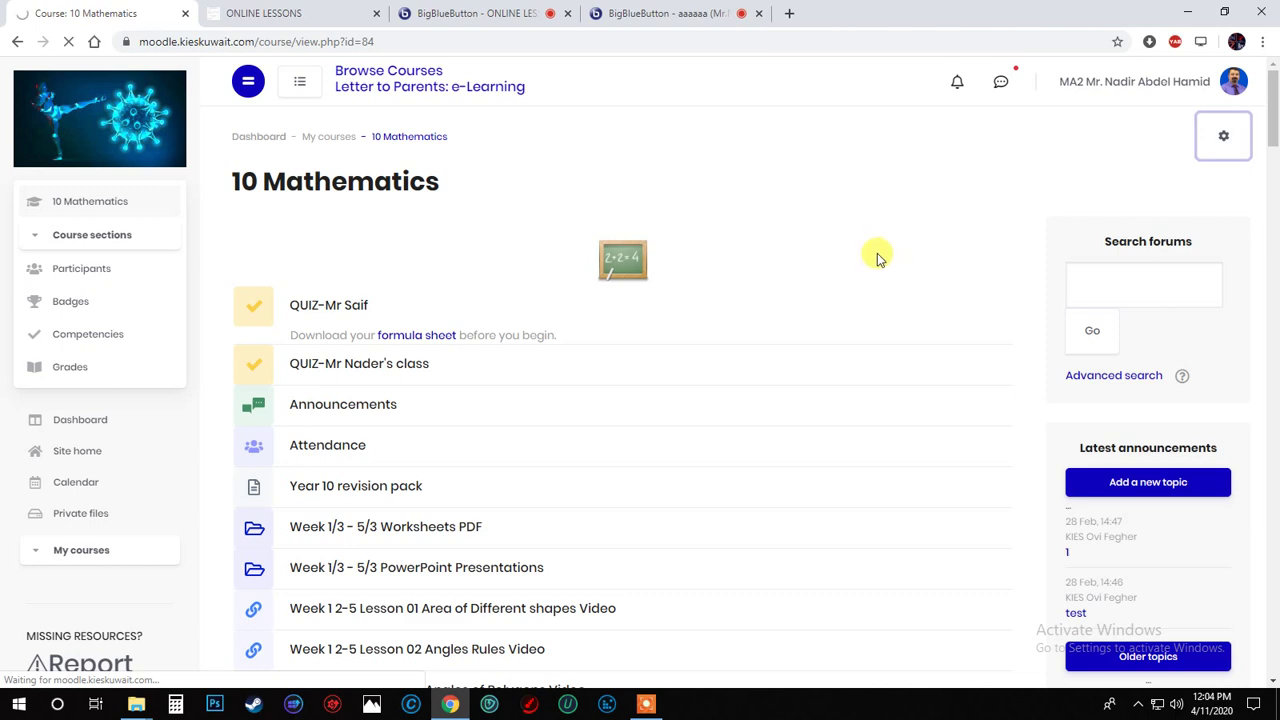
Choose BigBlueButtonBN from the Add an activity or resource list and add it
scroll(790, 325, down, 13)
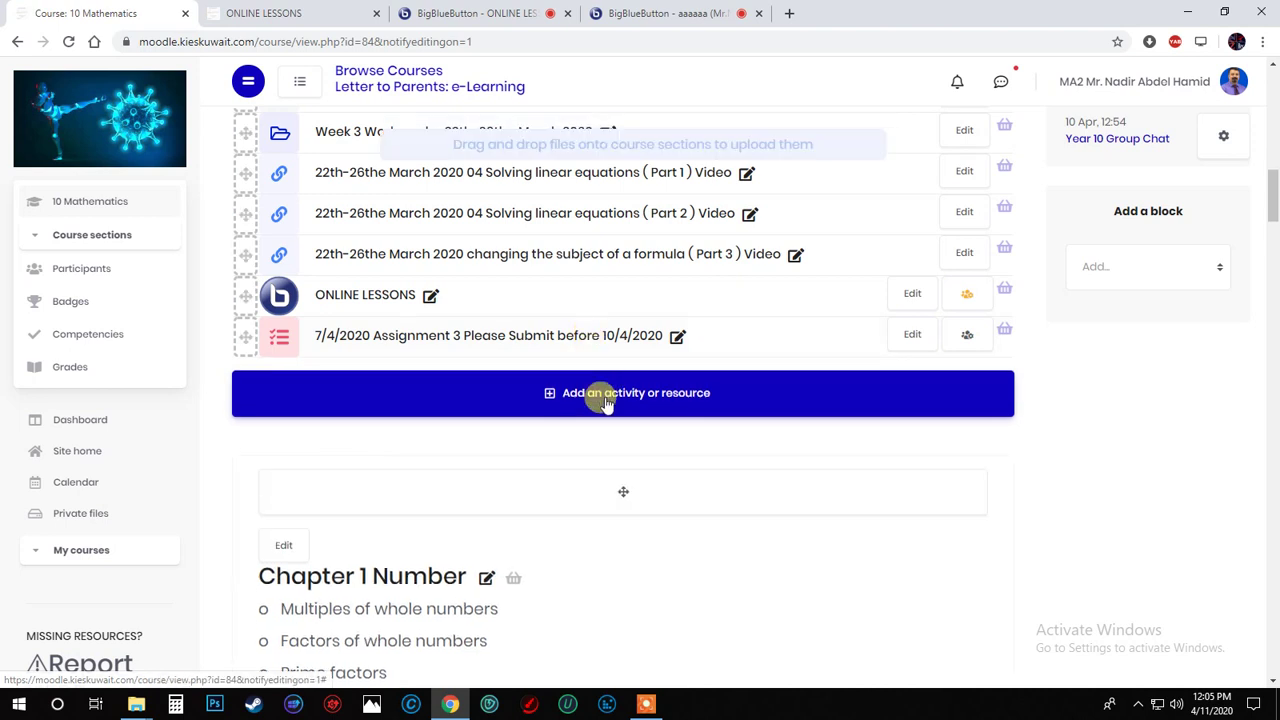
click(605, 400)
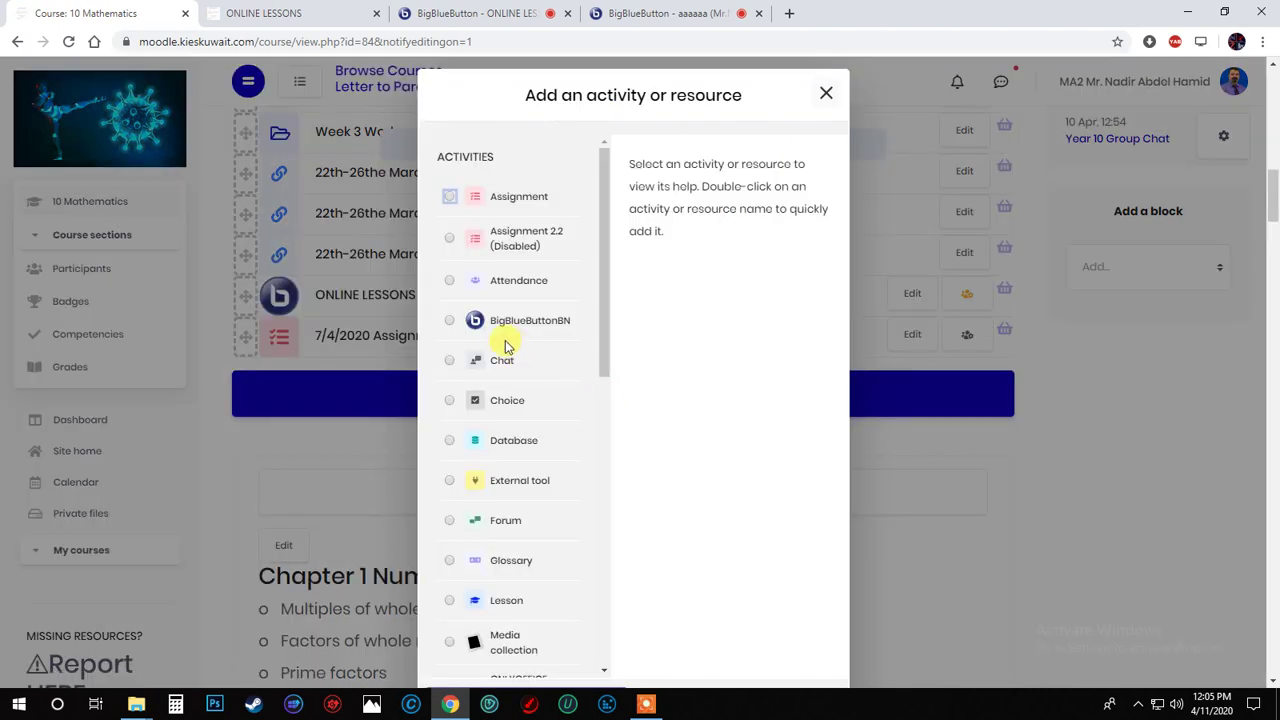
click(452, 322)
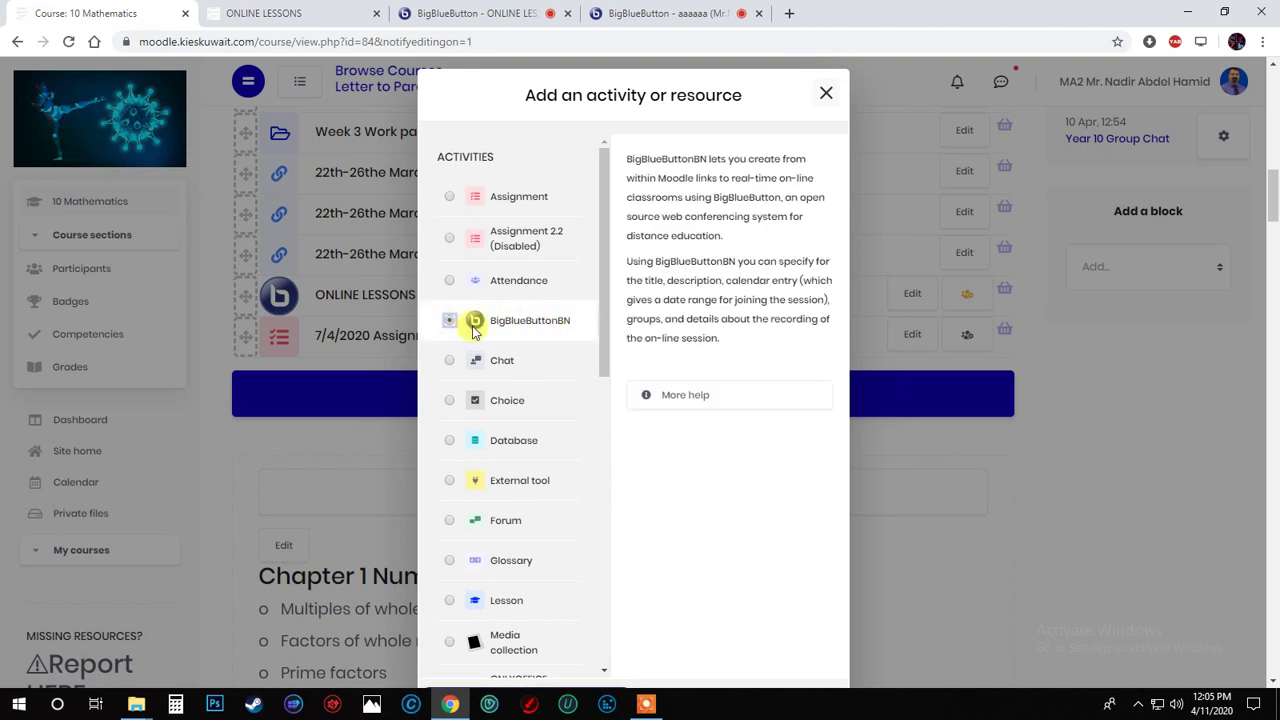
scroll(636, 424, down, 3)
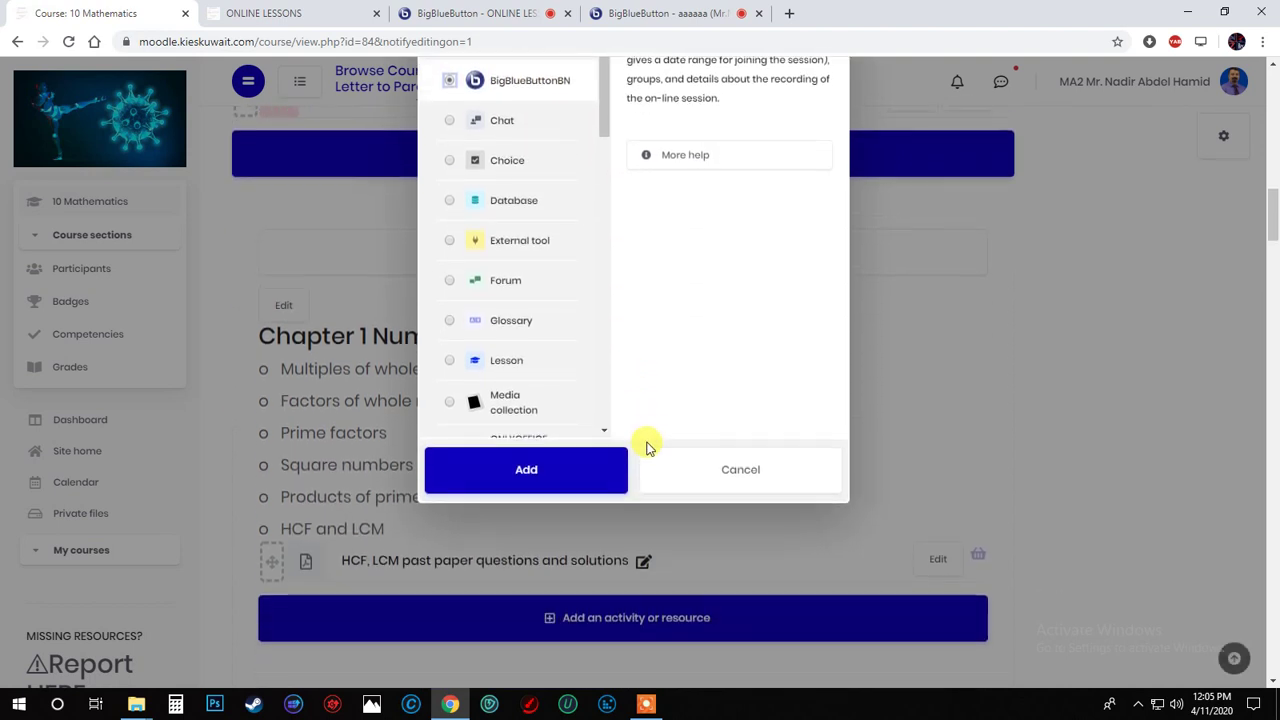
click(566, 472)
scroll(666, 400, up, 3)
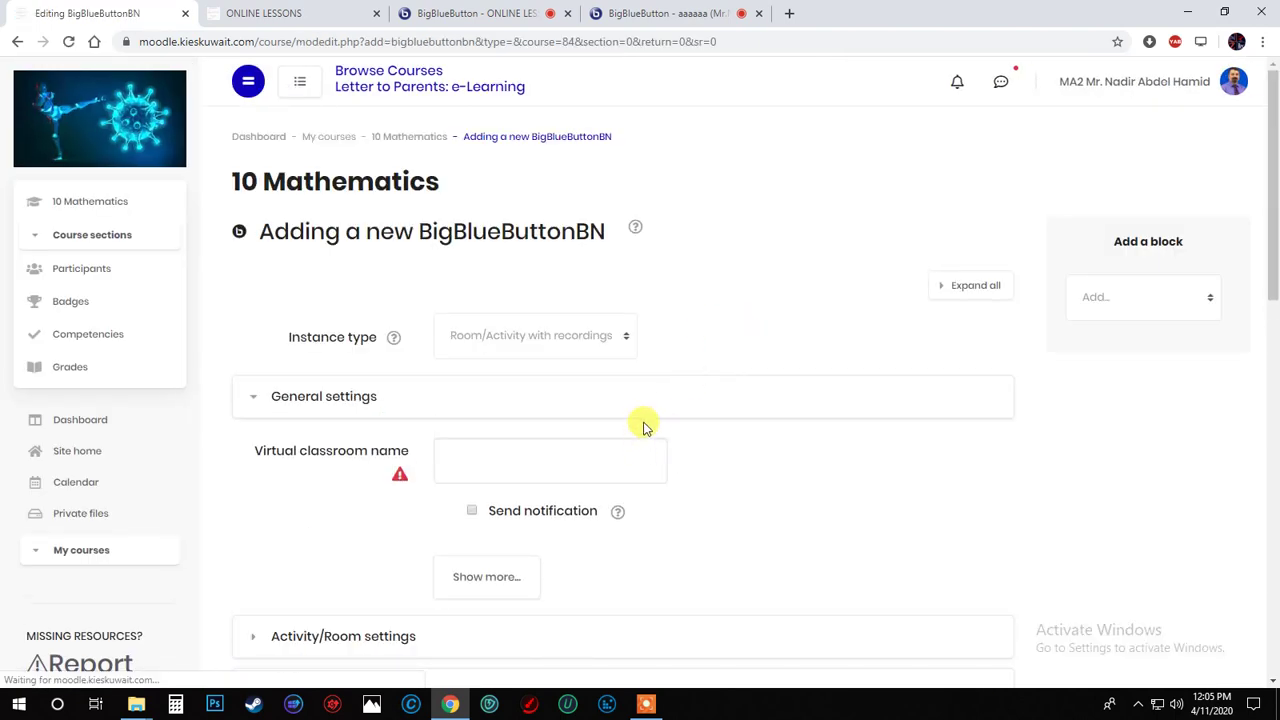
Enter the classroom name, keep enrolled users as Viewer and teacher as Moderator, then save and display
click(570, 470)
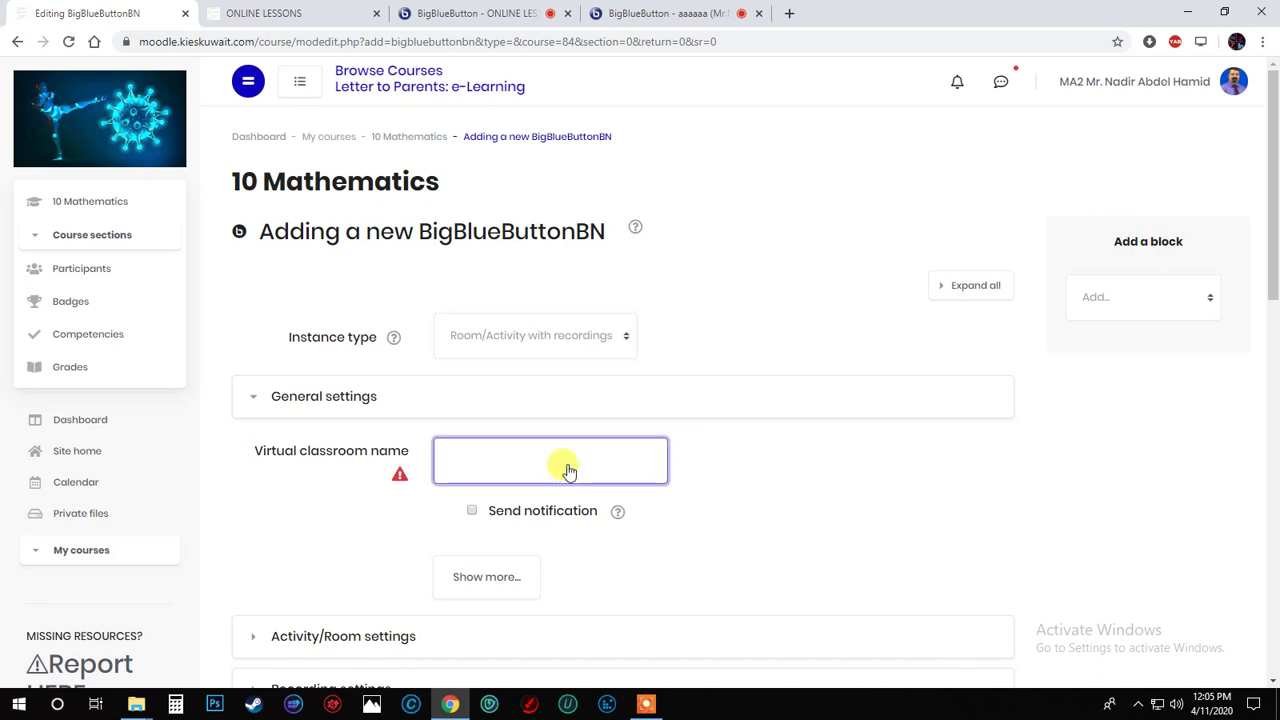
scroll(763, 517, down, 2)
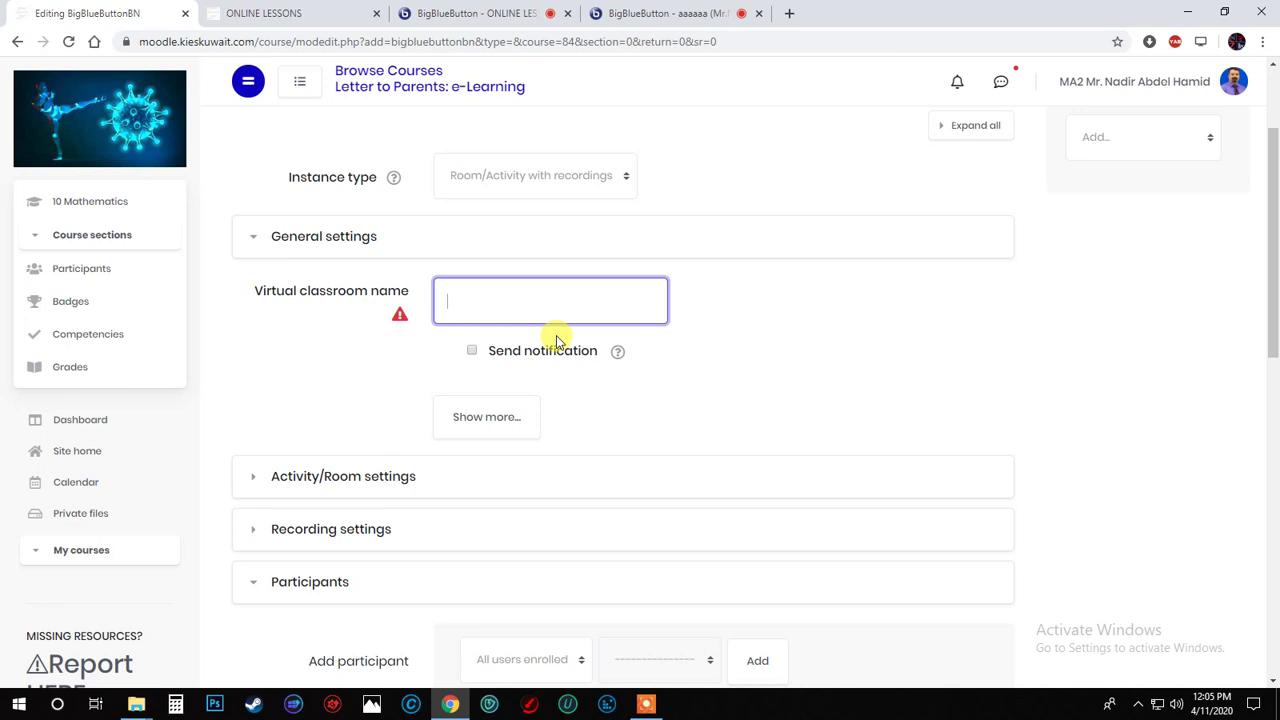
scroll(557, 342, down, 6)
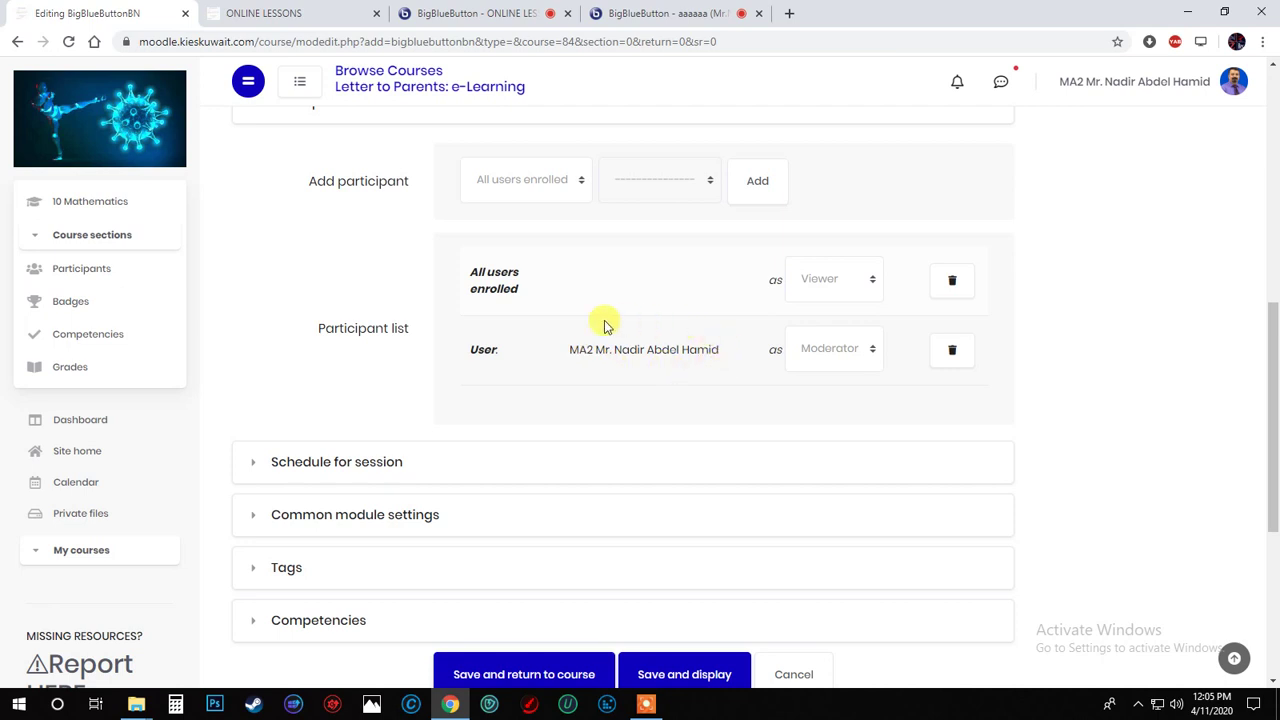
click(849, 286)
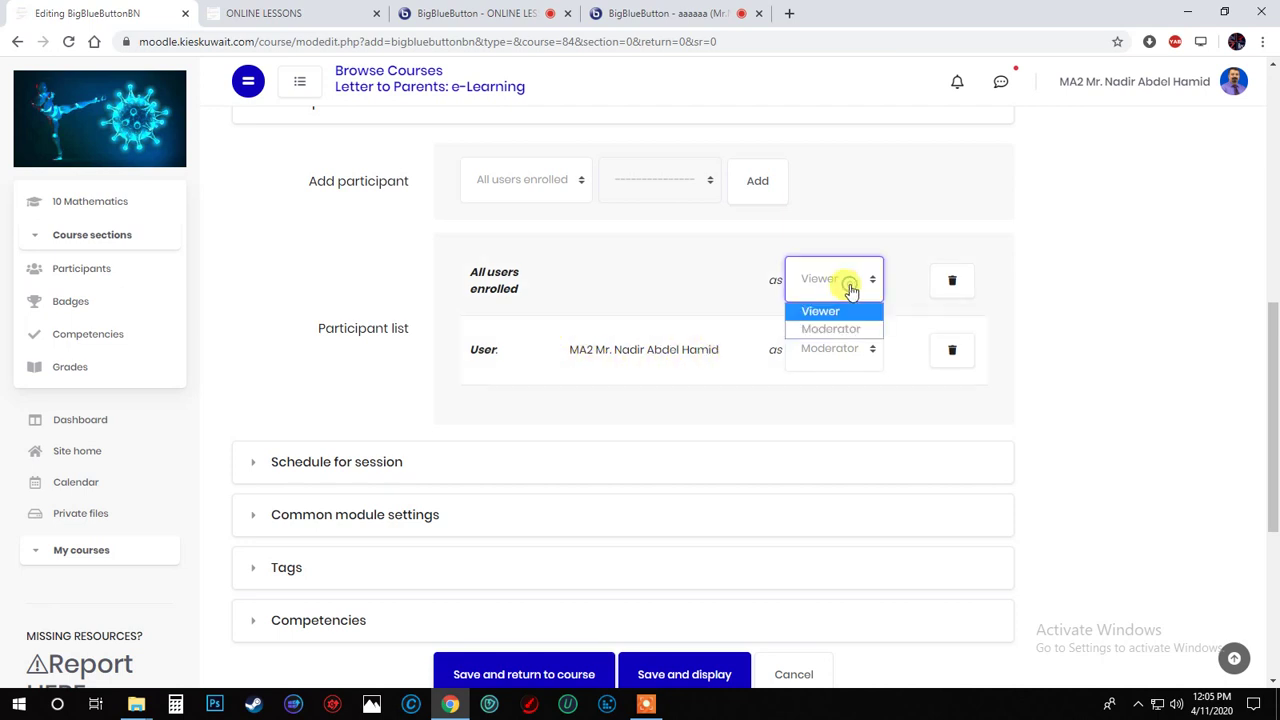
click(849, 289)
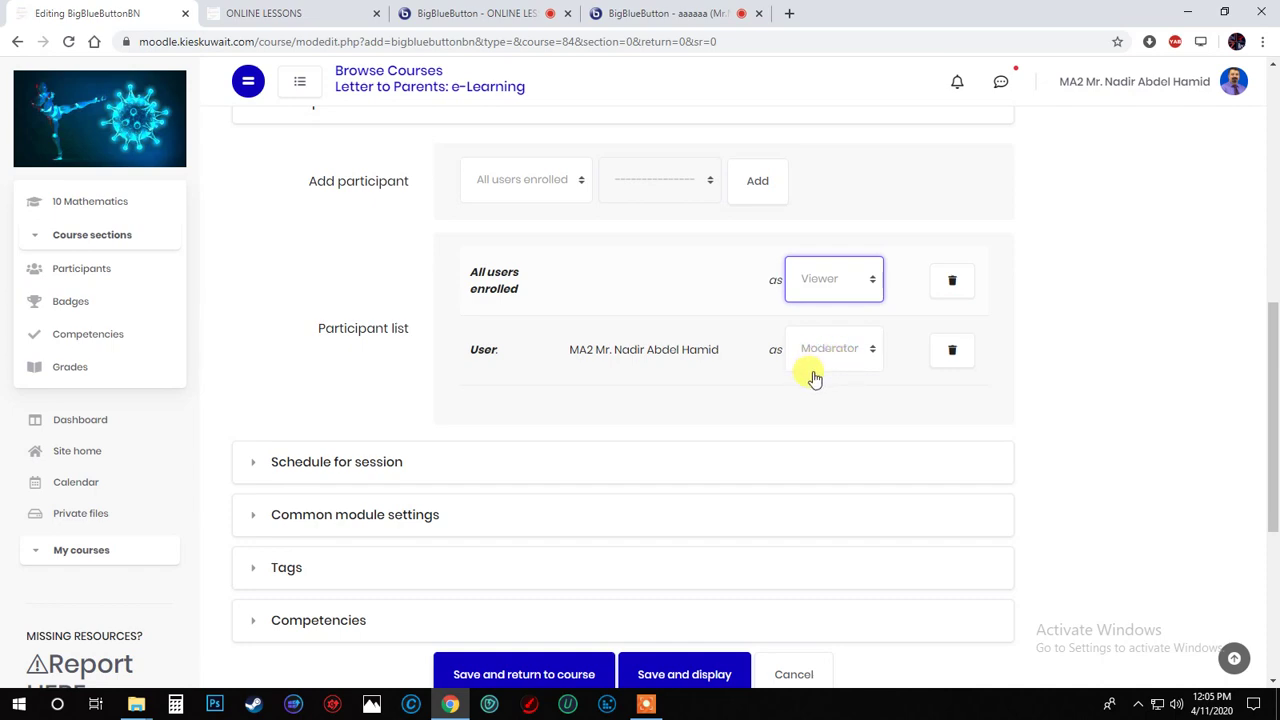
scroll(812, 378, down, 1)
scroll(765, 386, up, 2)
scroll(765, 390, down, 2)
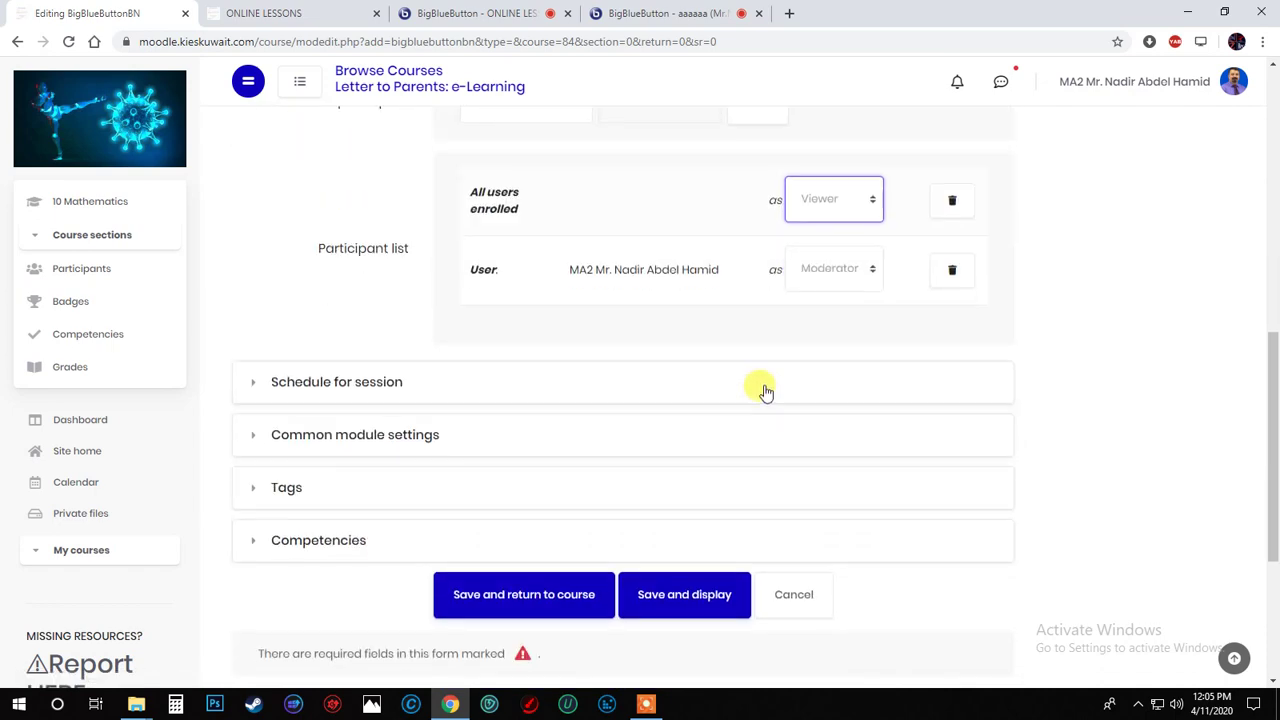
scroll(763, 391, down, 2)
scroll(863, 394, up, 2)
scroll(720, 450, down, 1)
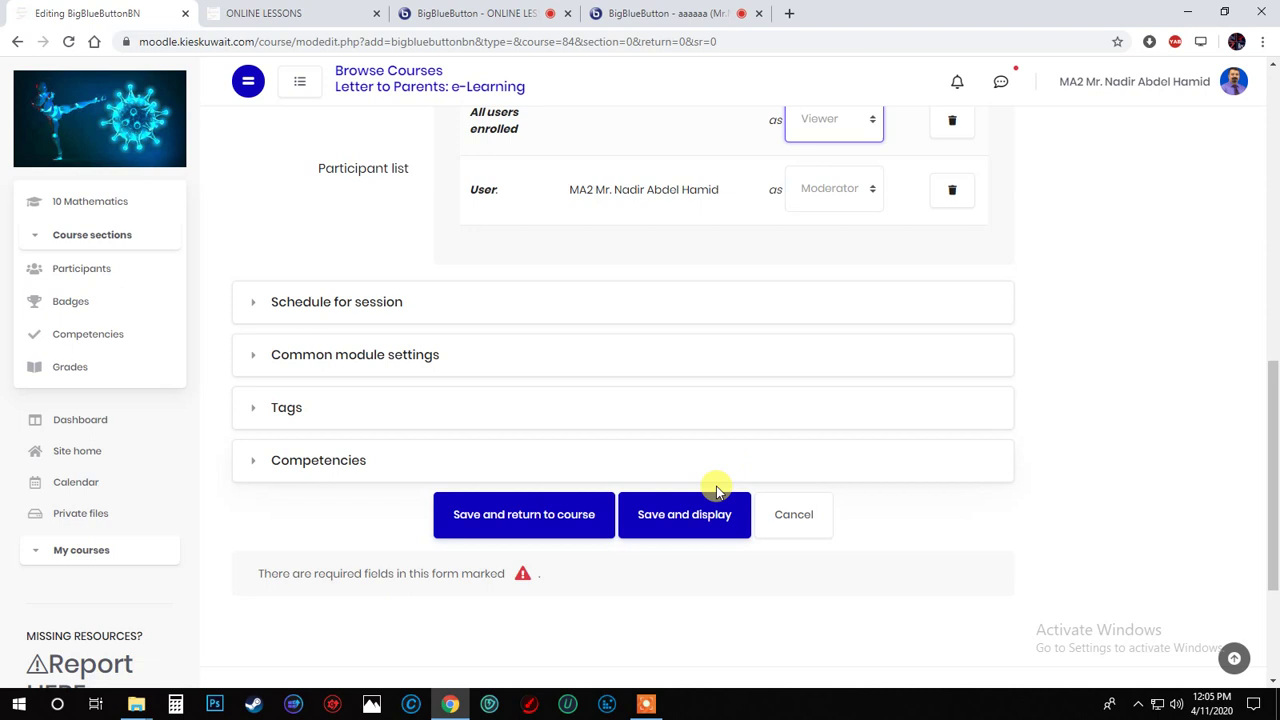
click(705, 508)
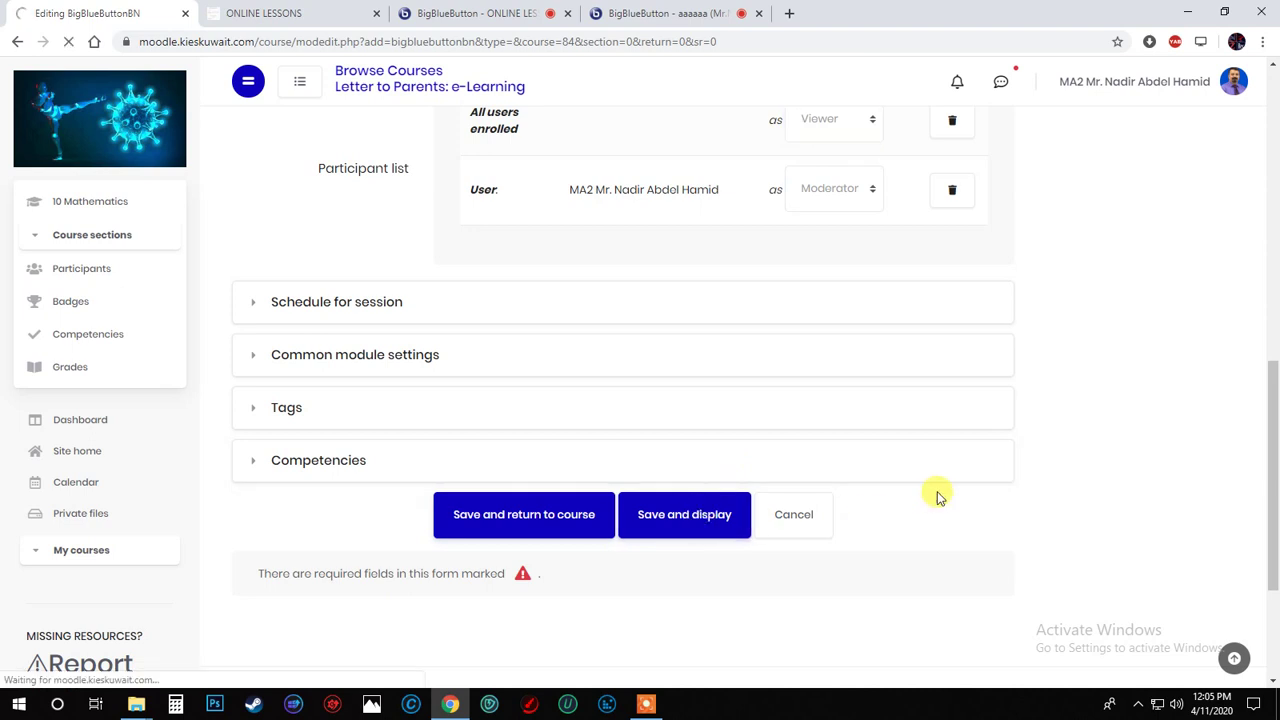
Join the bbbbbb session with microphone audio after the echo test, then check the other session tabs
scroll(620, 412, down, 3)
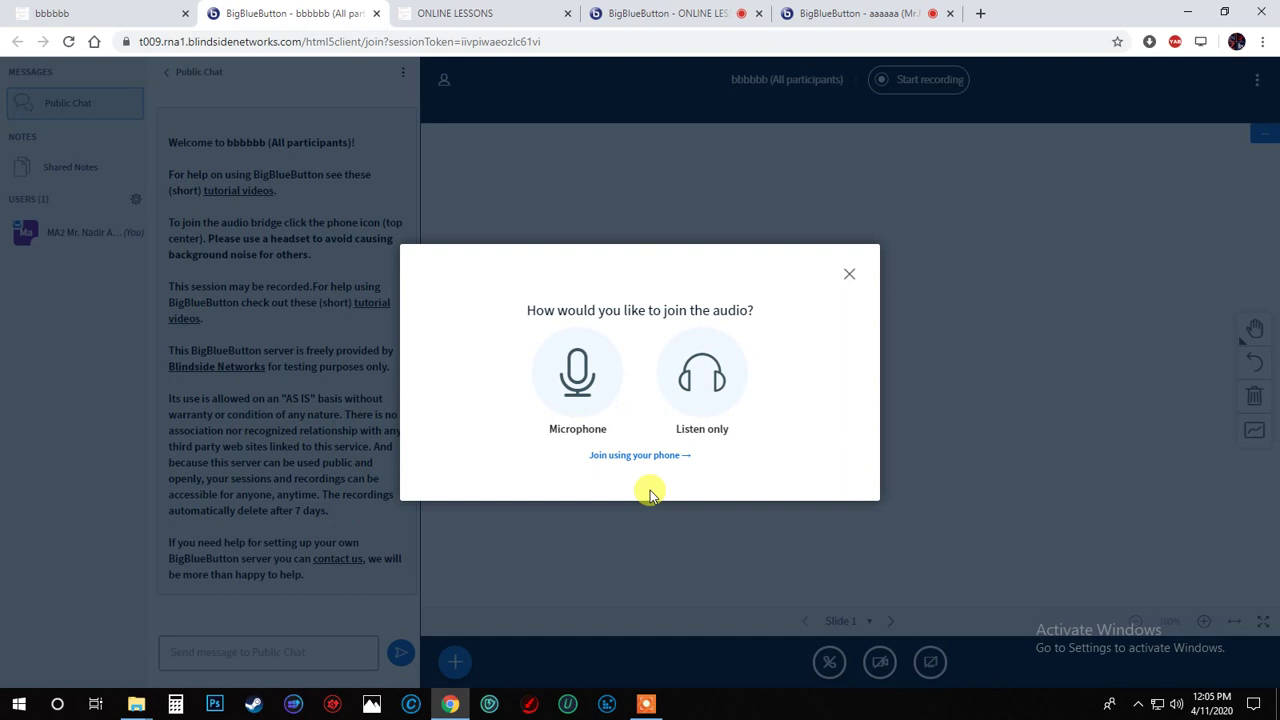
click(593, 398)
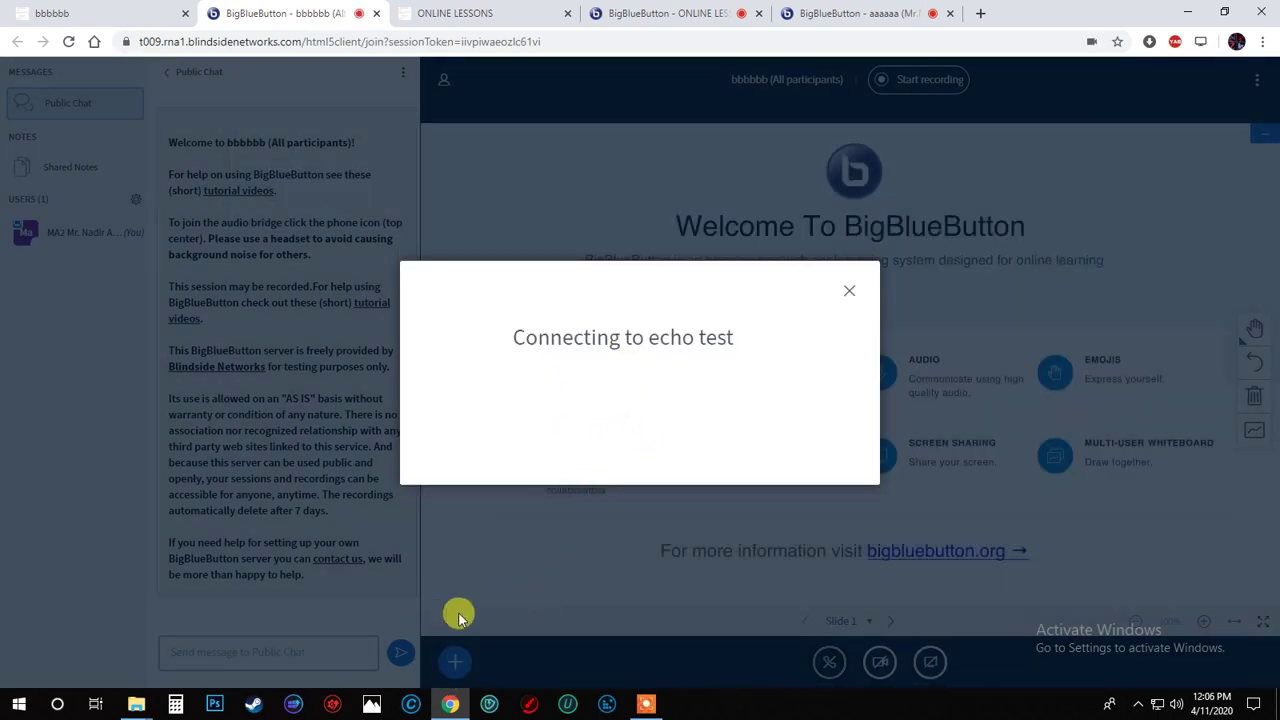
click(583, 380)
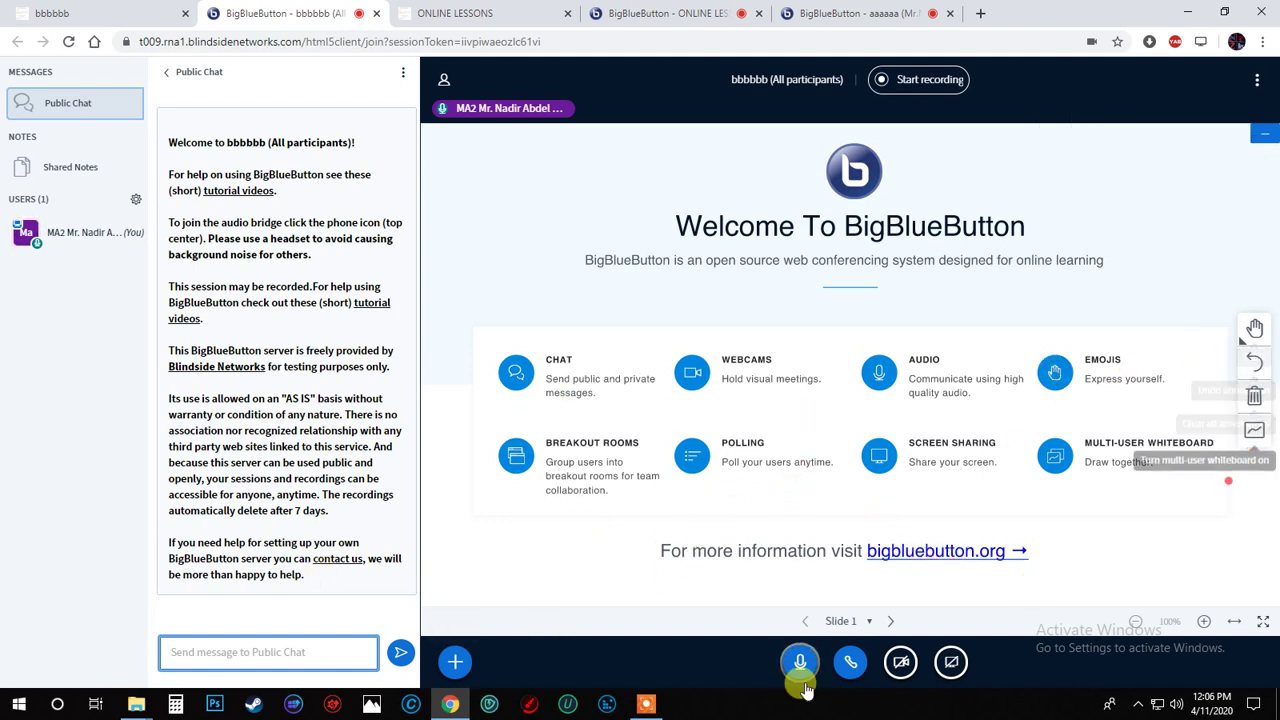
click(688, 13)
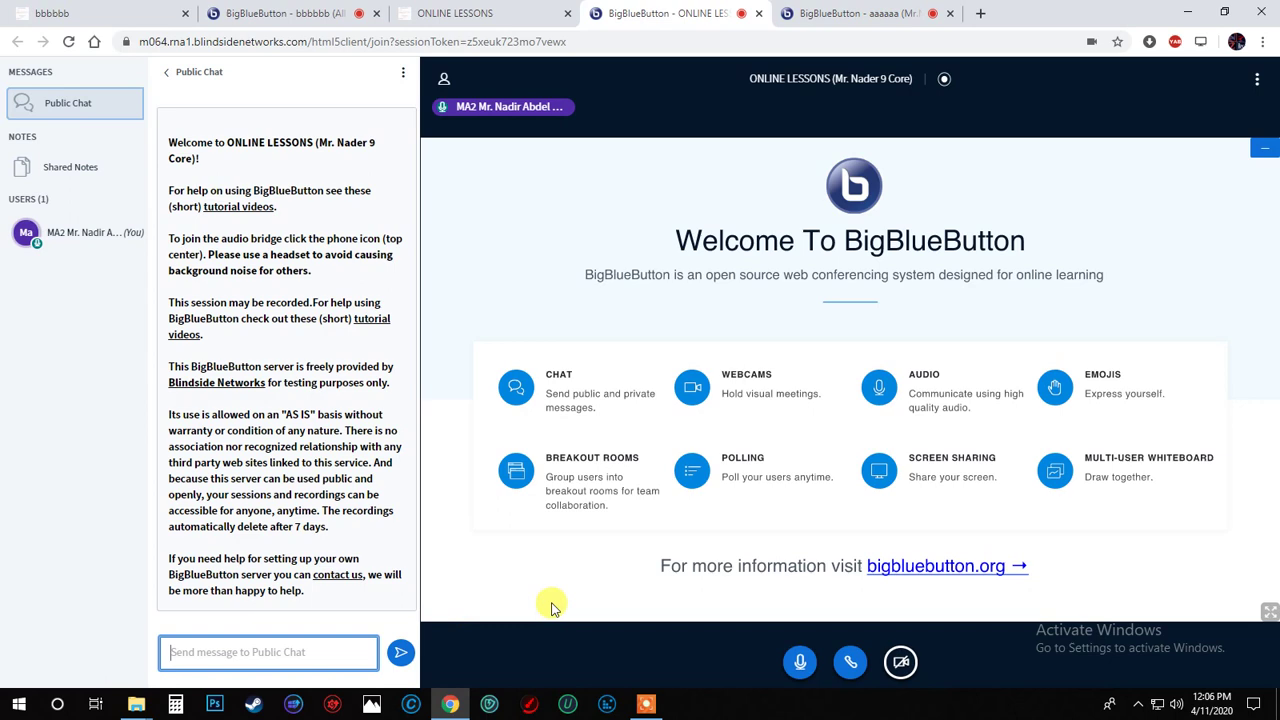
click(840, 15)
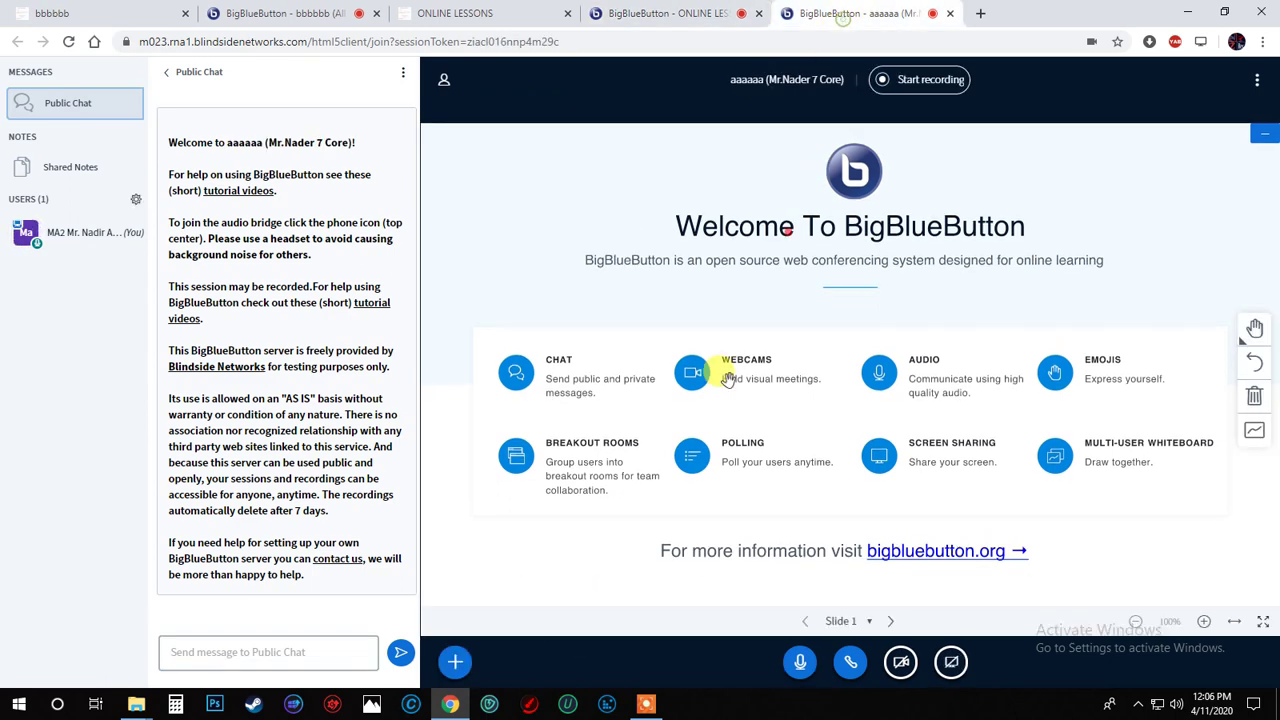
Switch to the bbbbbb Moodle page, then back to the live bbbbbb BigBlueButton room
click(150, 10)
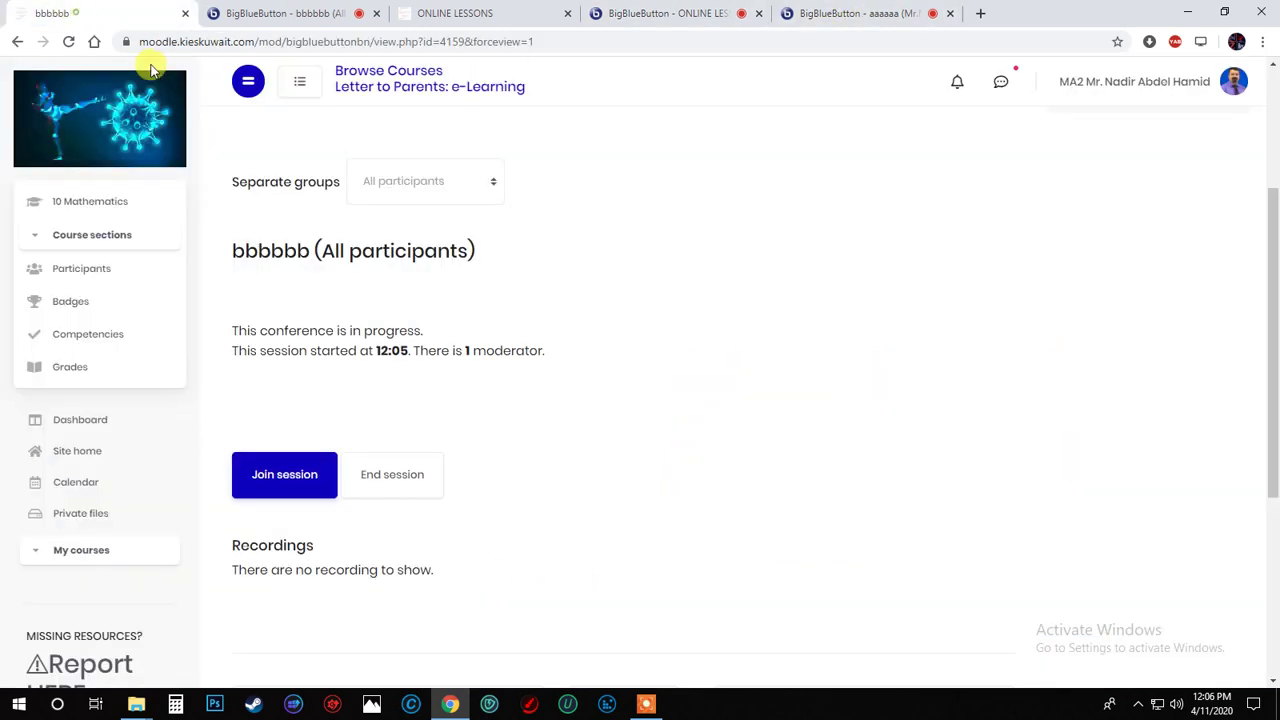
click(243, 8)
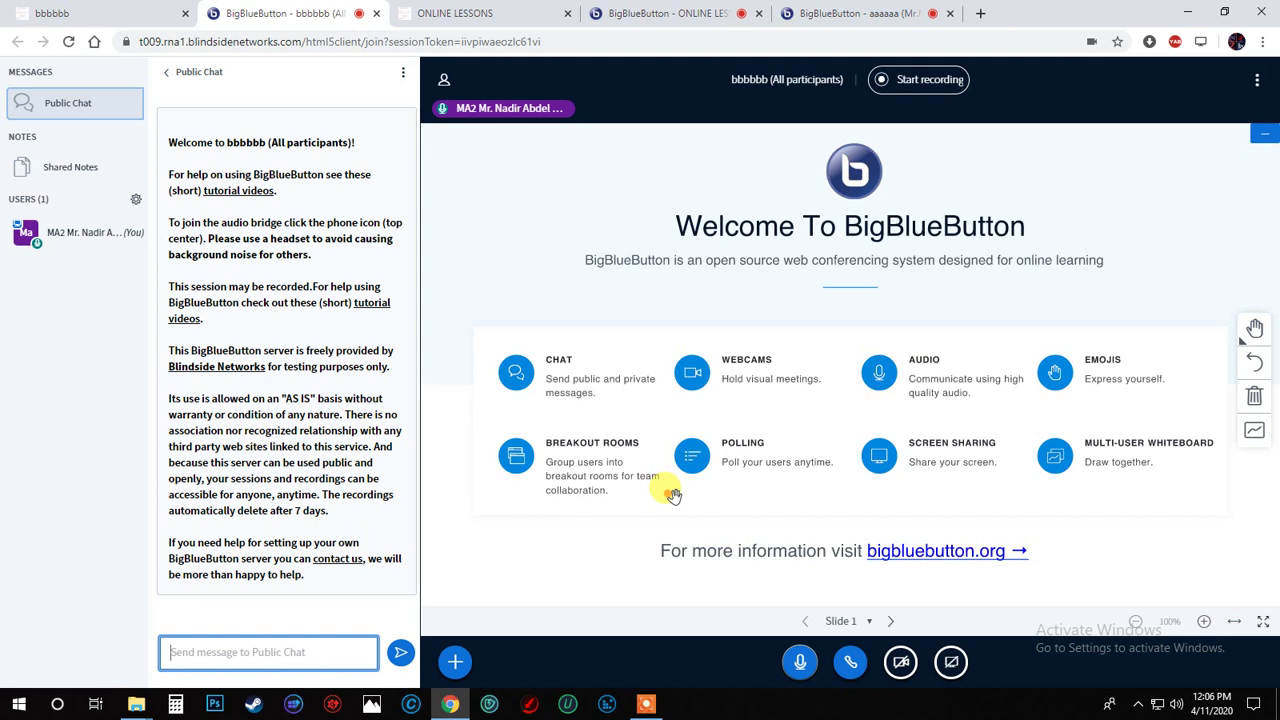
Reveal the moderator's poll and presentation actions and the user-management gear options, then return to ONLINE LESSONS
click(455, 661)
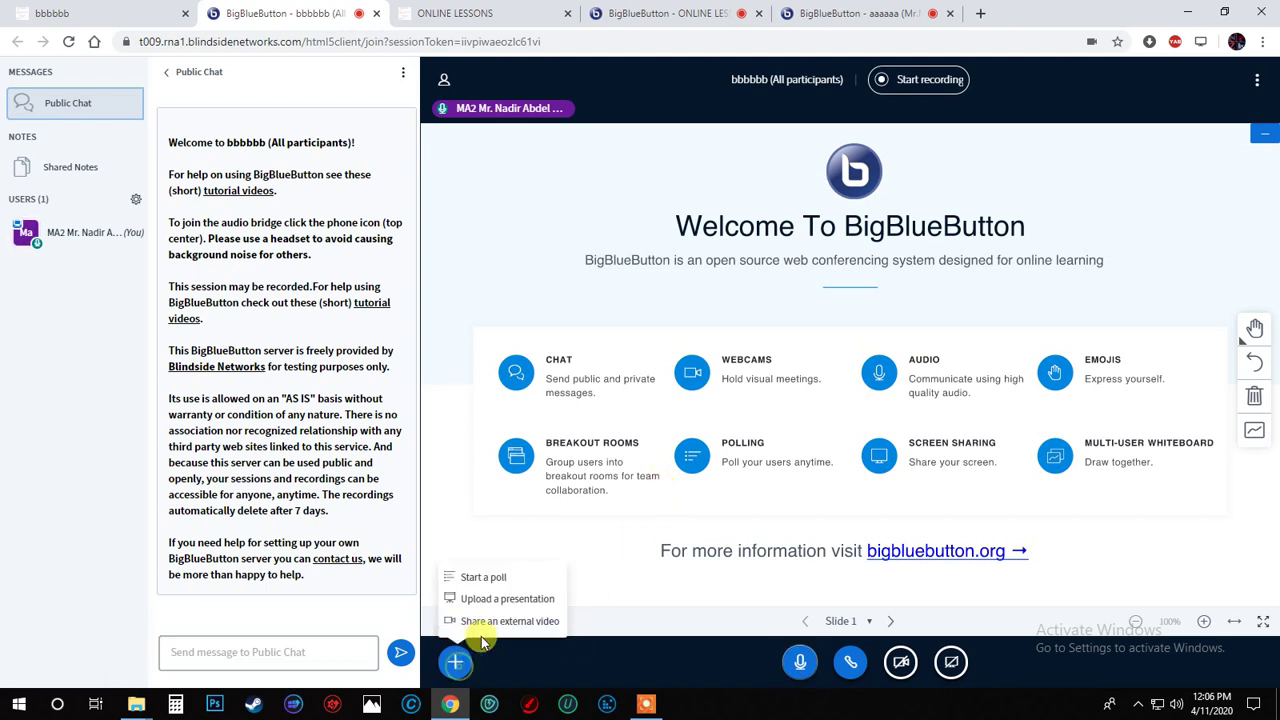
click(136, 199)
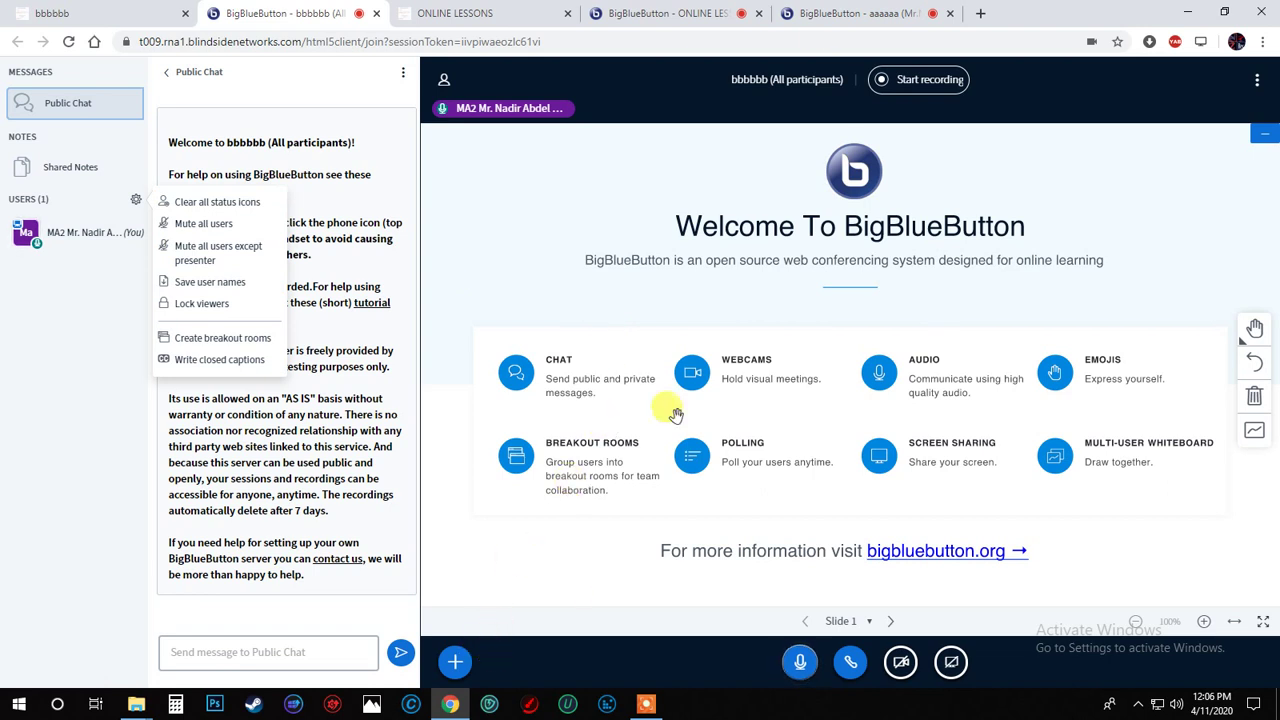
click(665, 20)
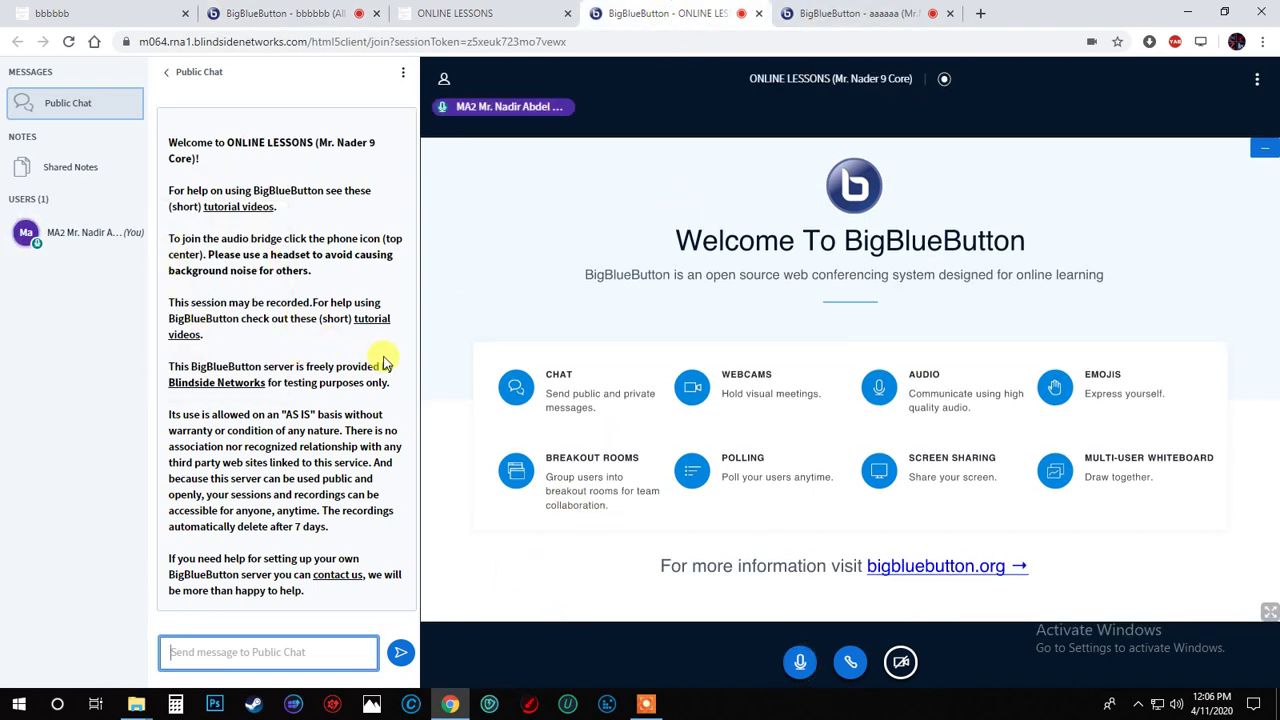
Go to the Moodle page and open 11 Mathematics Core from My courses
click(458, 25)
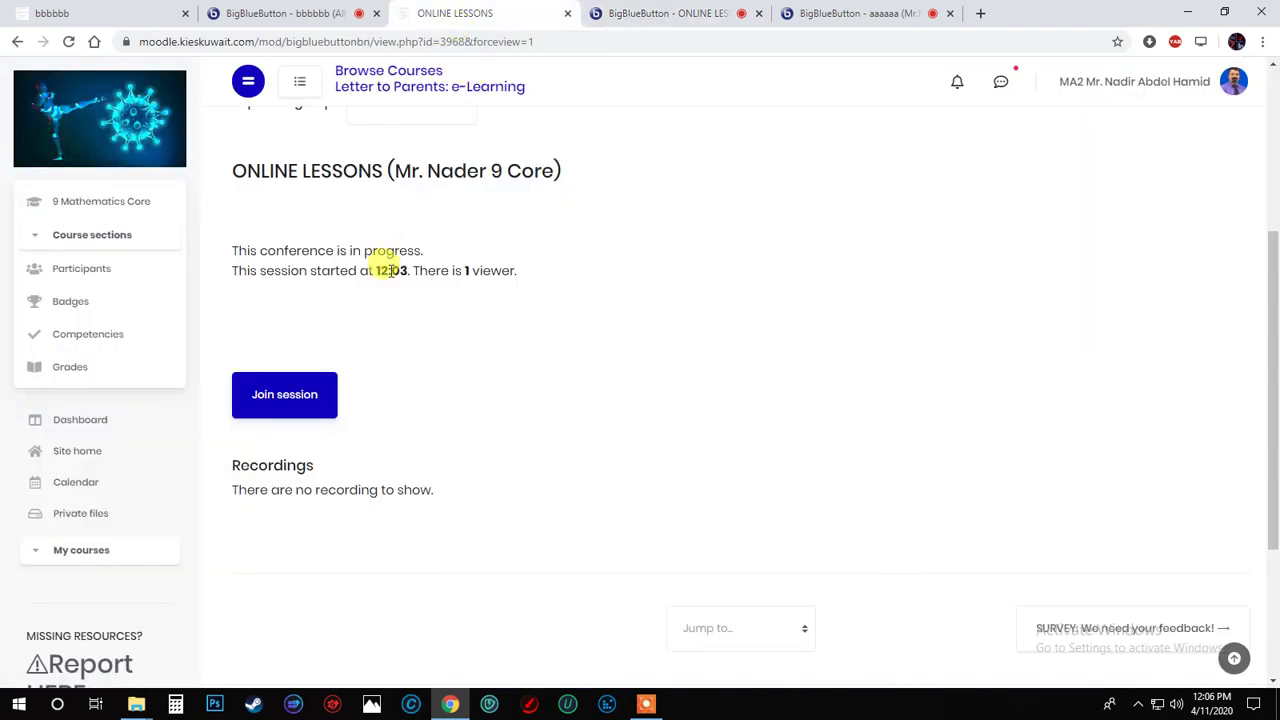
click(91, 551)
scroll(105, 560, down, 2)
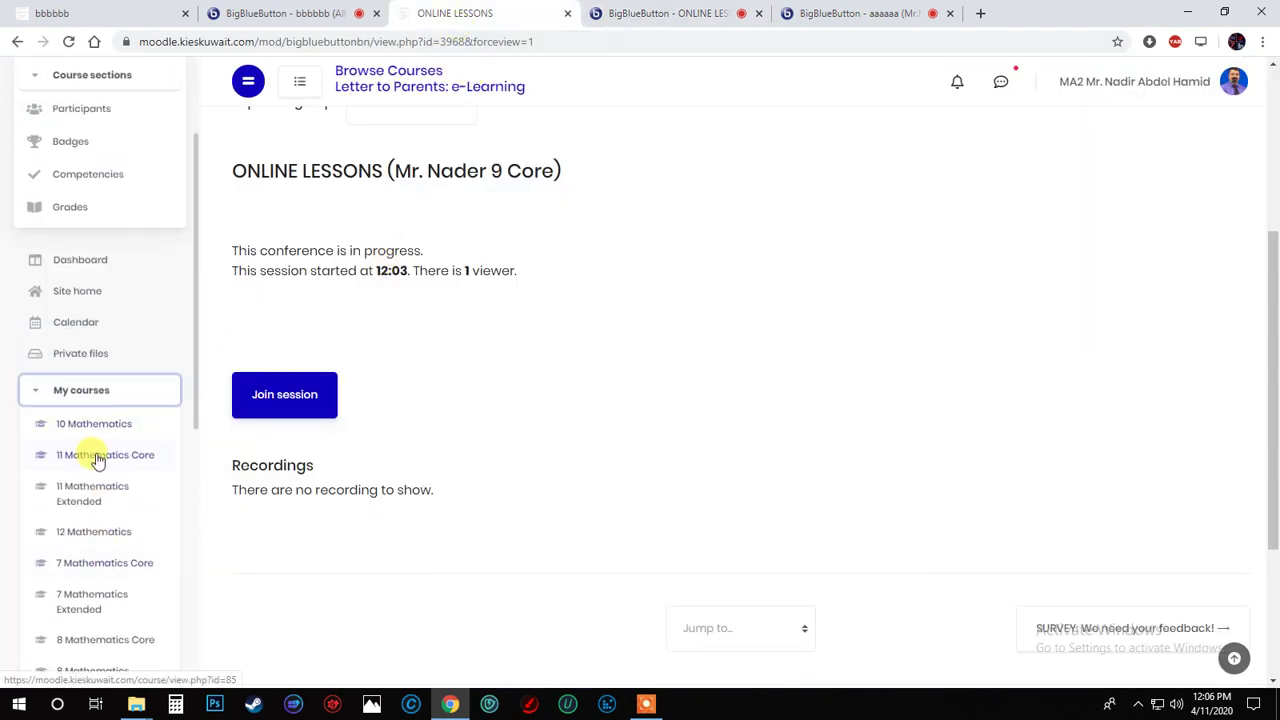
click(97, 459)
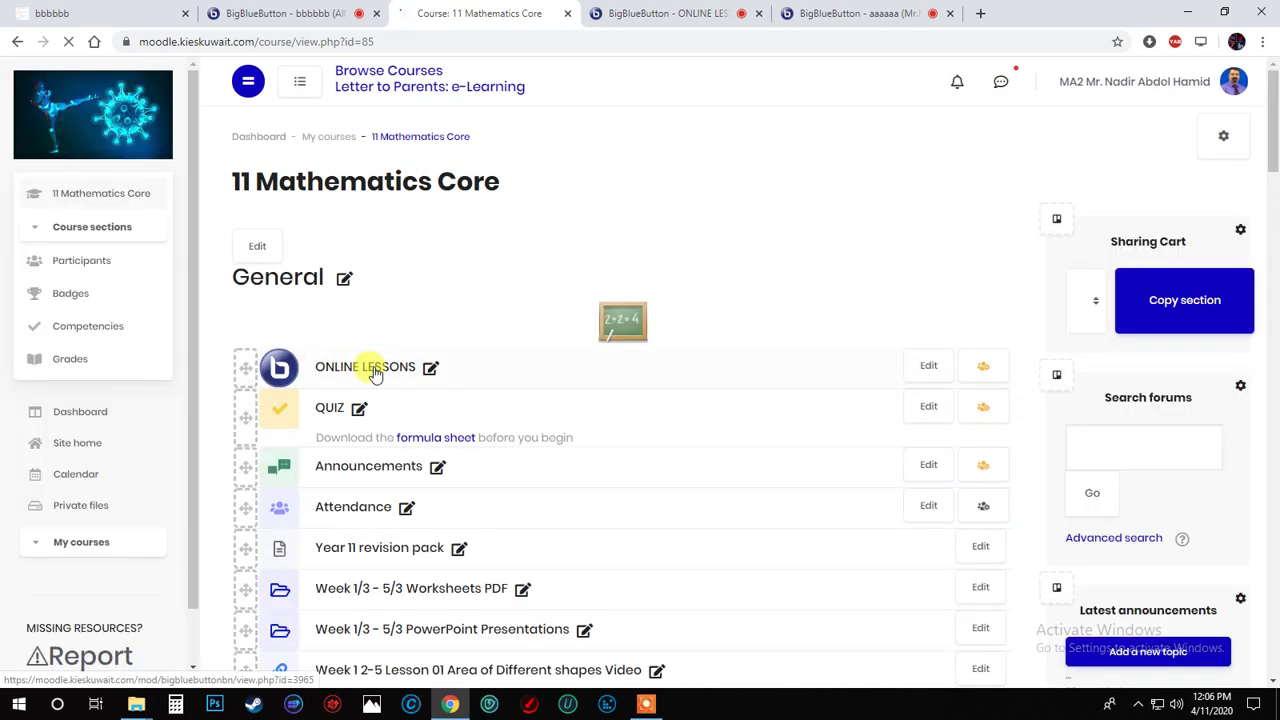
In the course, choose BigBlueButtonBN from the Add an activity or resource list
scroll(375, 372, down, 4)
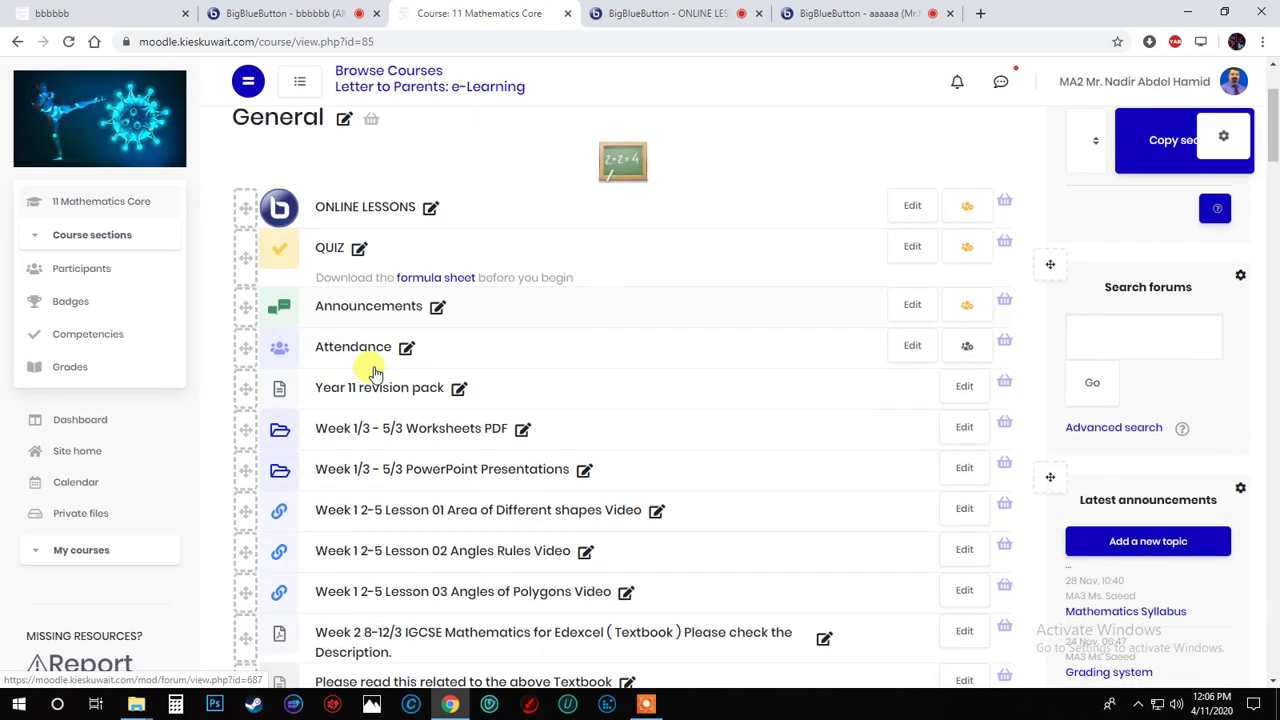
scroll(372, 392, down, 6)
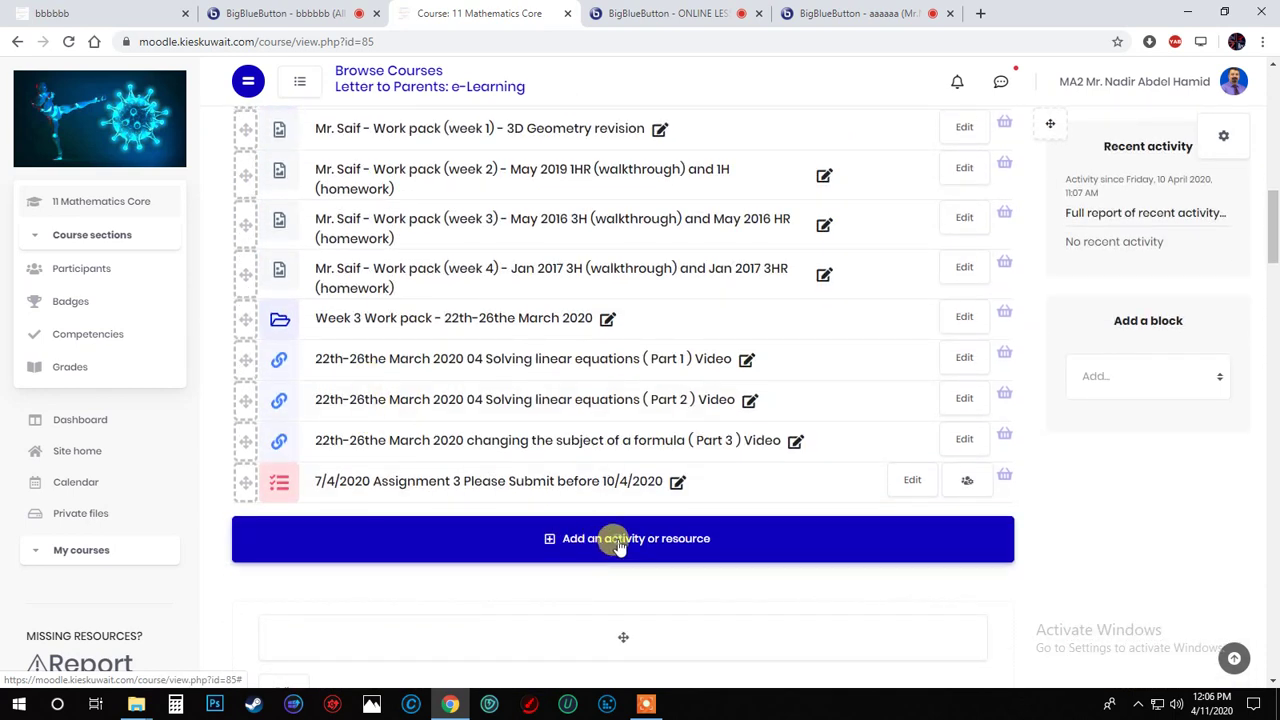
click(618, 545)
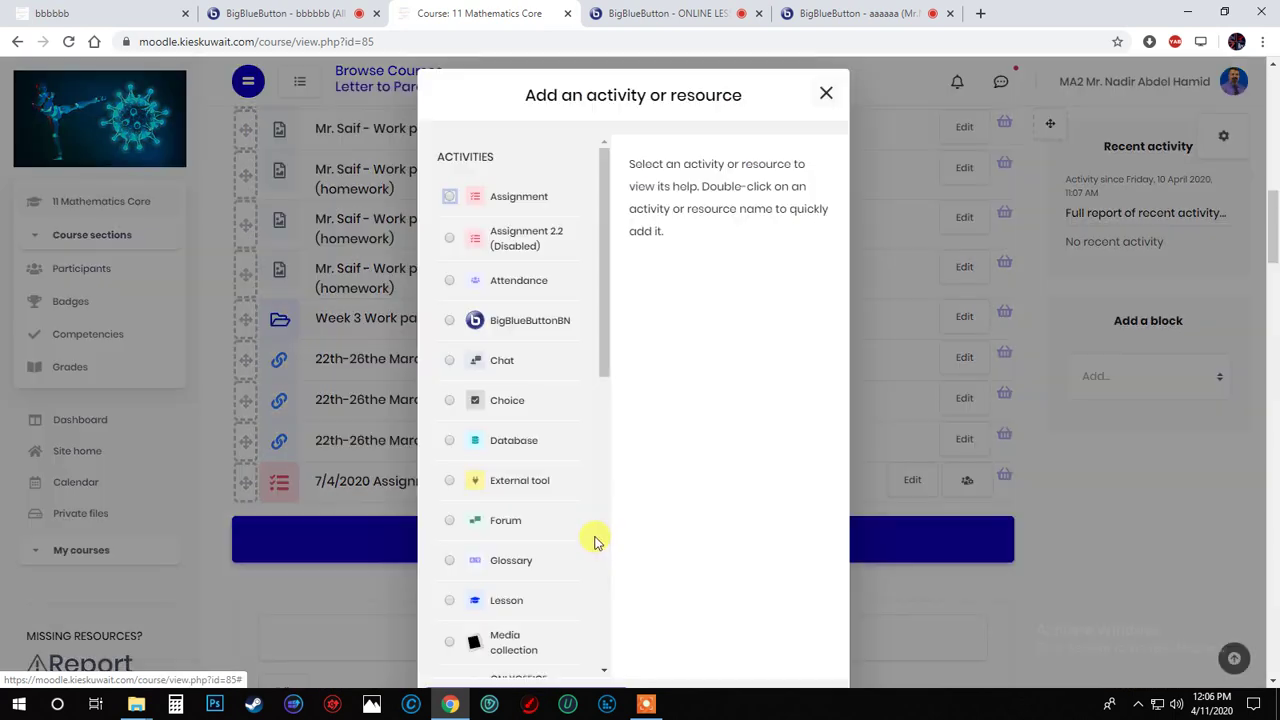
click(481, 325)
scroll(590, 500, down, 2)
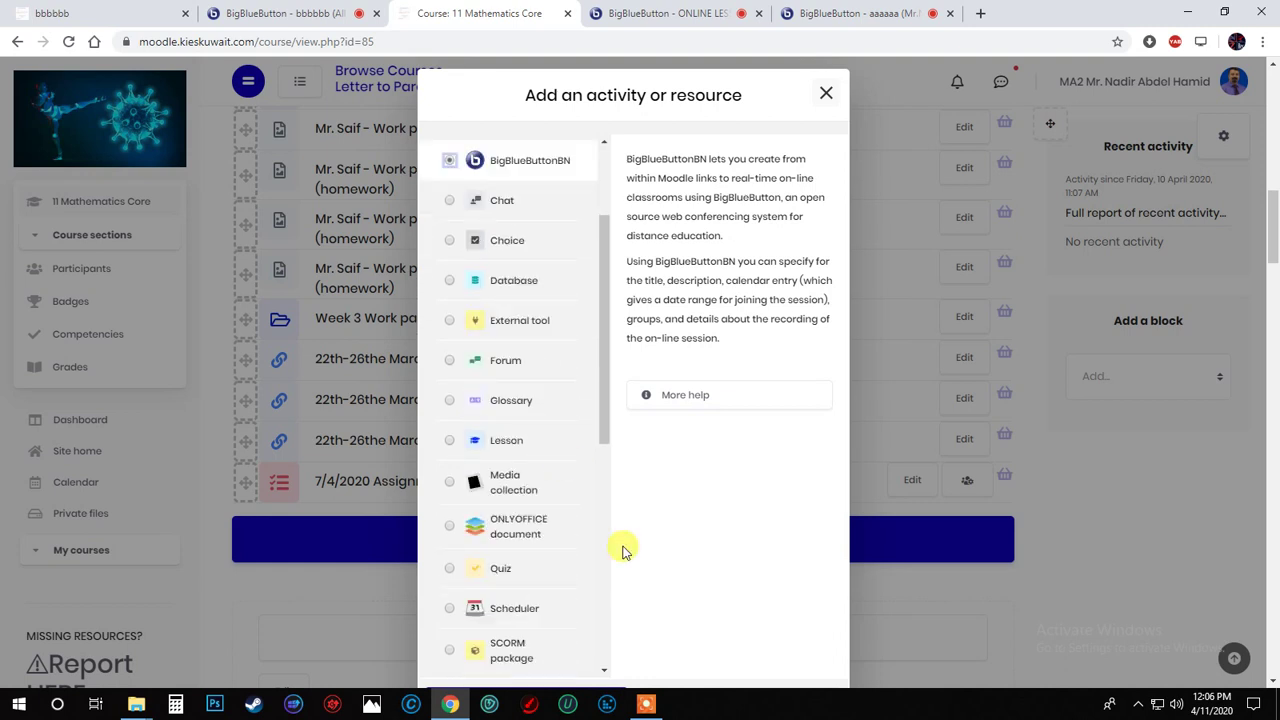
click(646, 703)
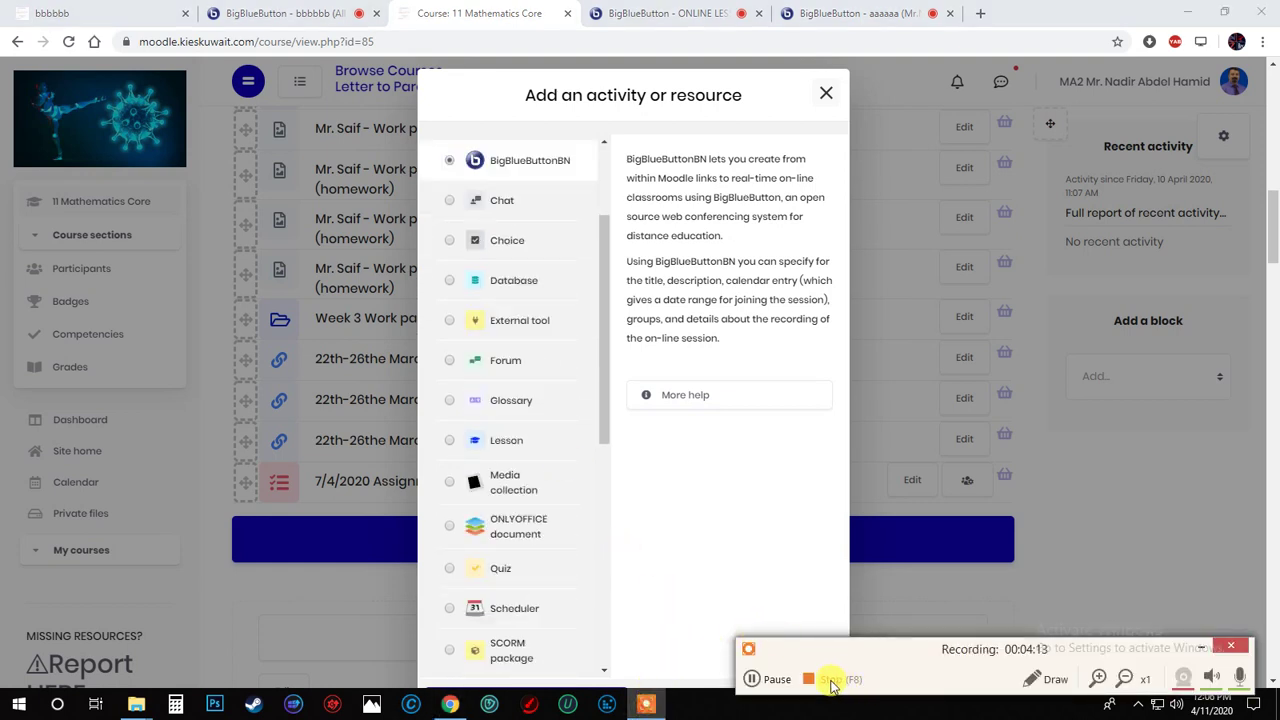